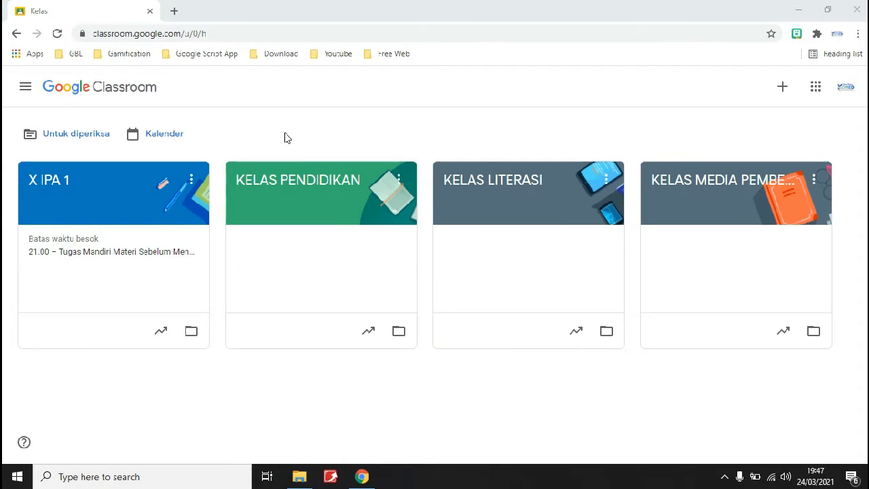
- Search Google for "google drive" in a new tab, open Google Drive from its website, and close the leftover landing page
left_click(174, 11)
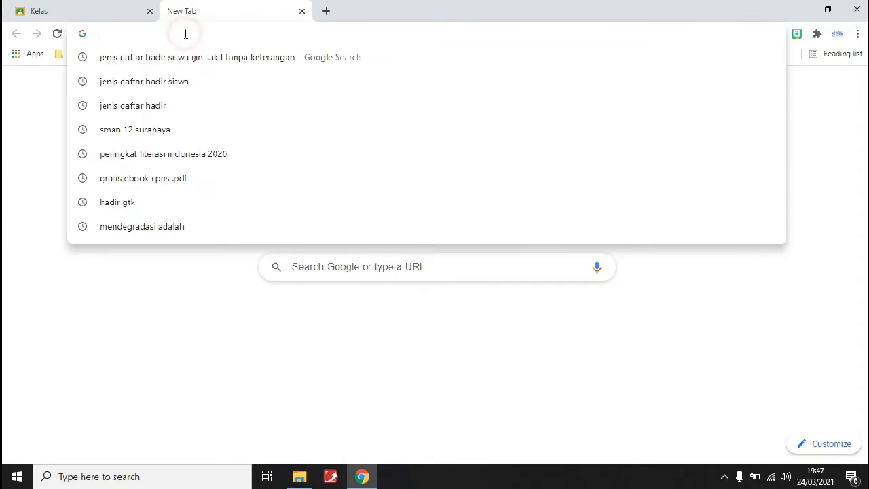
type("goog")
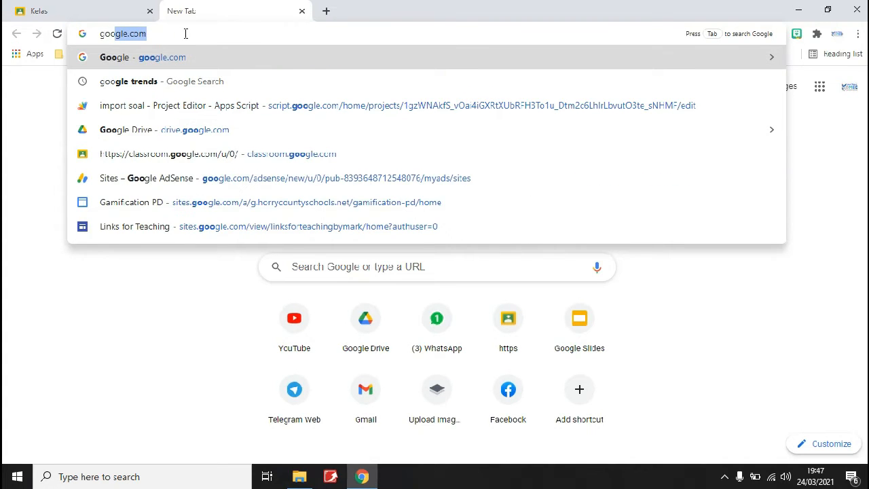
type("l")
key("BackSpace")
type("gle drive")
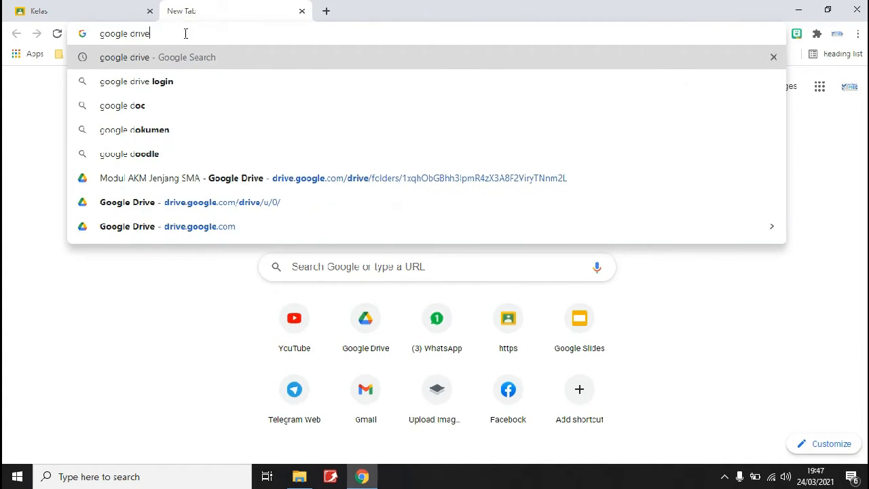
key("Return")
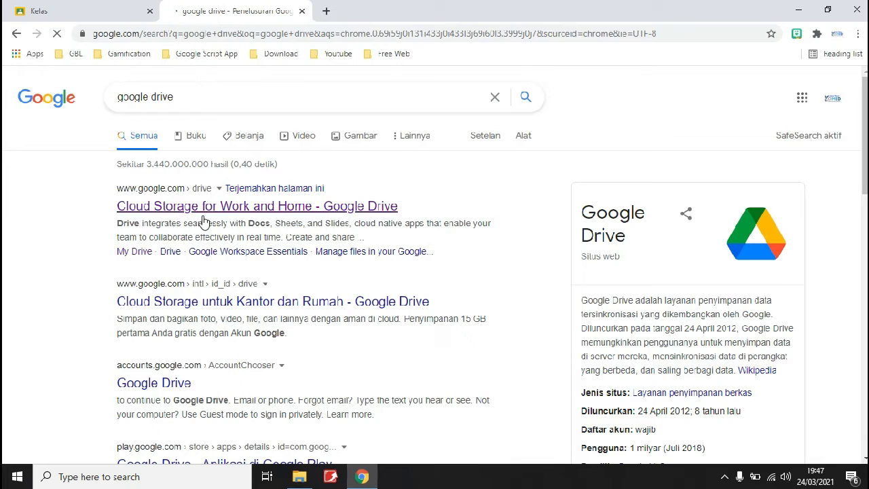
left_click(206, 206)
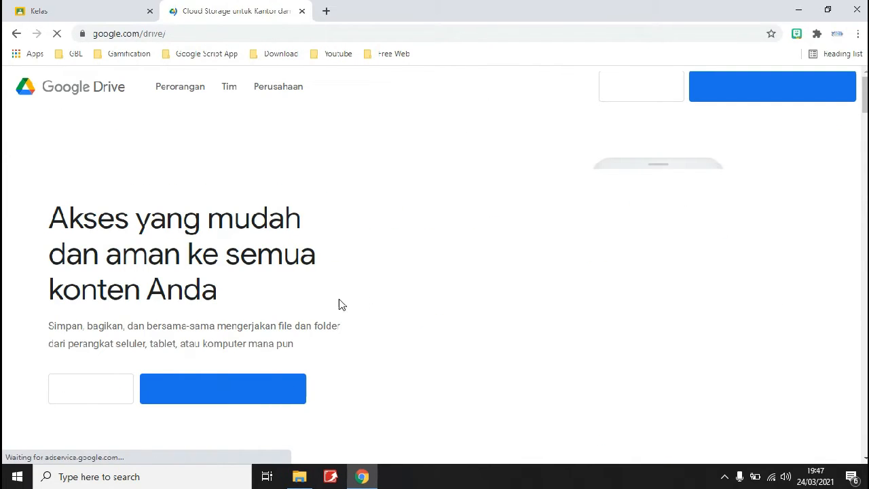
left_click(122, 388)
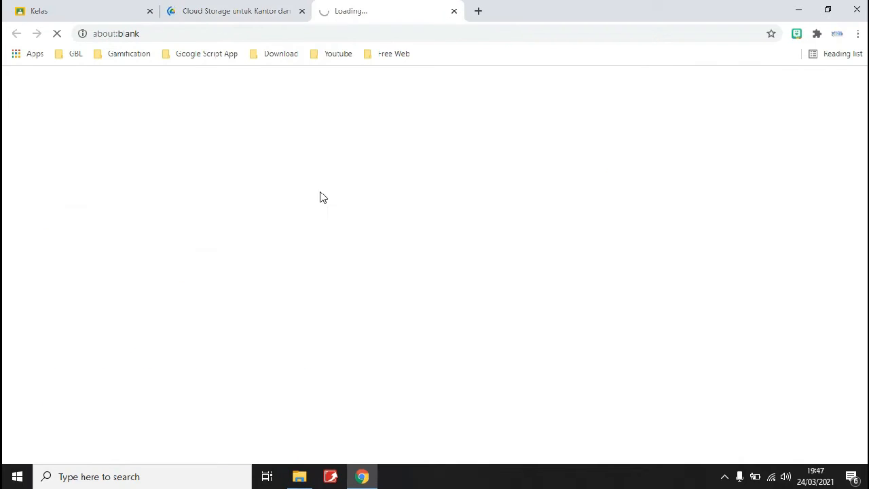
left_click(292, 5)
left_click(302, 11)
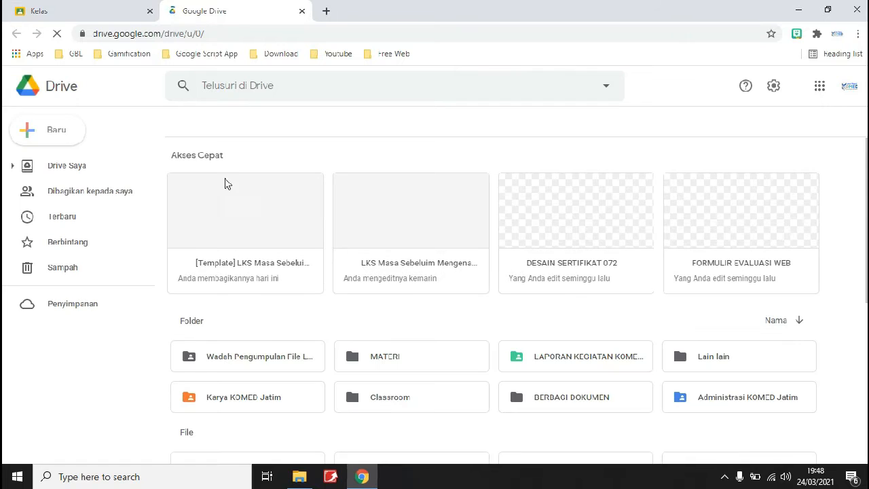
- Open the X IPA 1 class folder inside the Classroom folder of Drive Saya
left_click(70, 135)
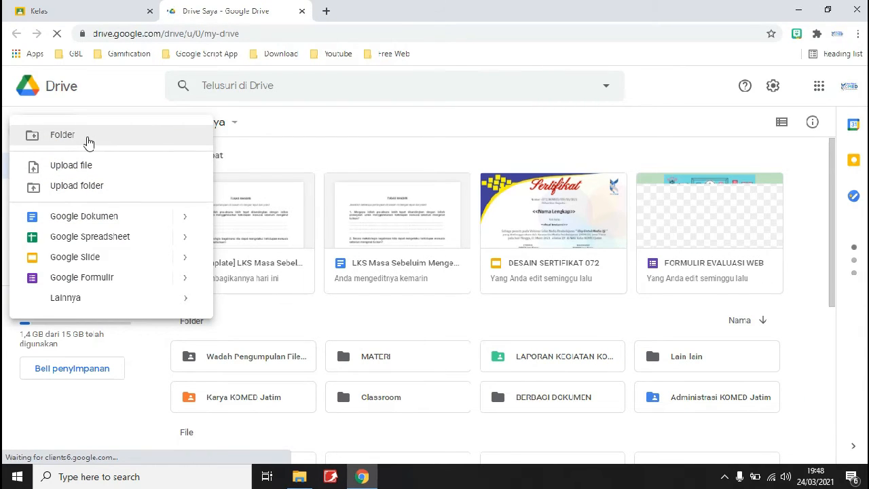
left_click(302, 145)
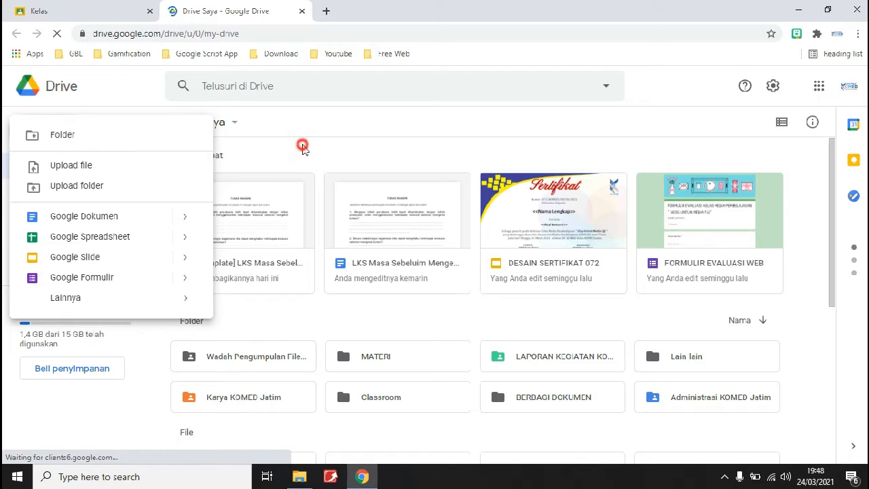
double_click(392, 402)
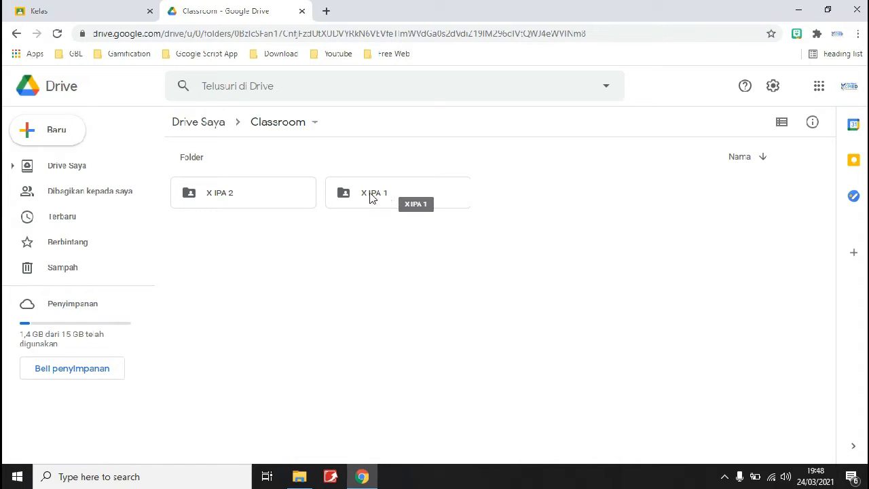
left_click(95, 12)
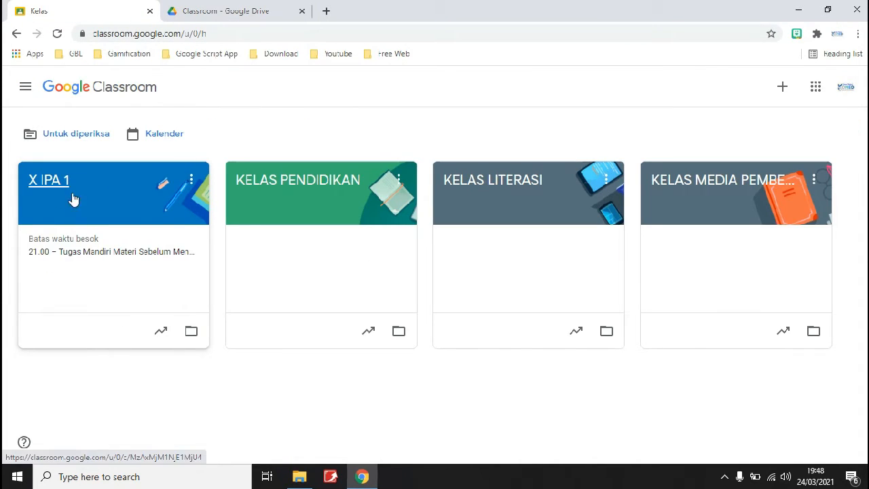
left_click(204, 11)
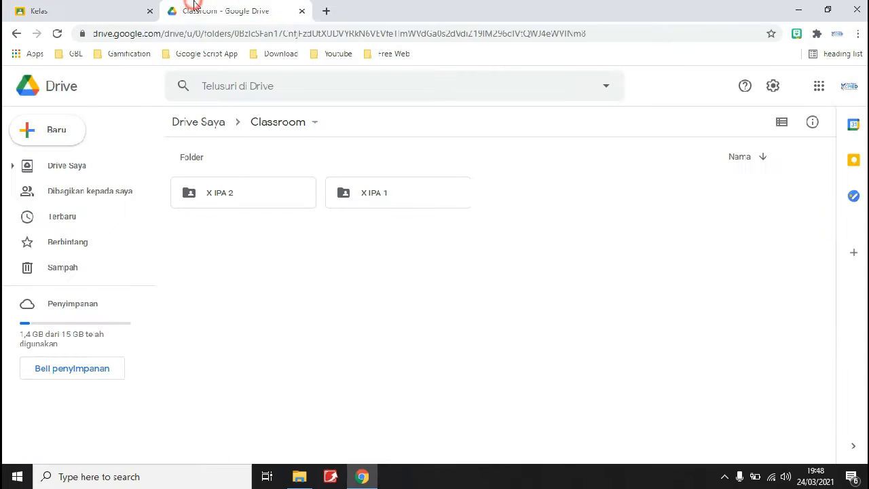
left_click(371, 193)
double_click(371, 193)
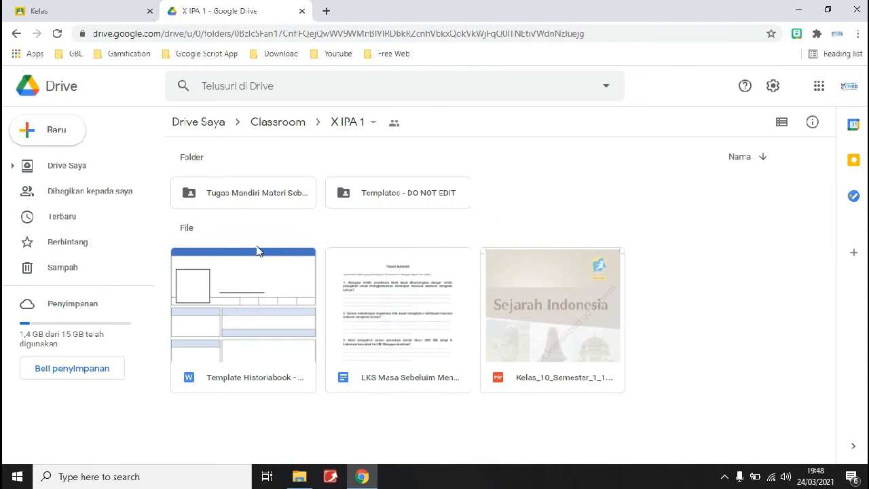
- Create a new Google Formulir in the X IPA 1 folder and agree to share it with those who have folder access
left_click(60, 138)
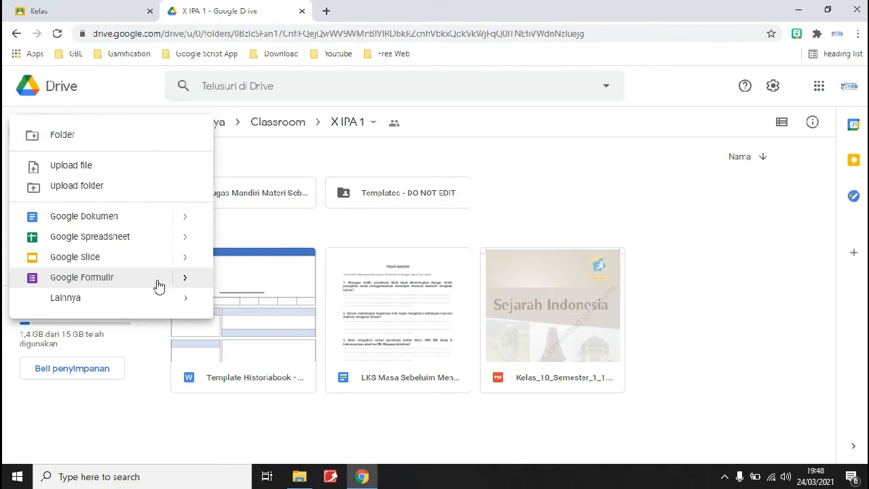
mouse_move(182, 281)
left_click(233, 289)
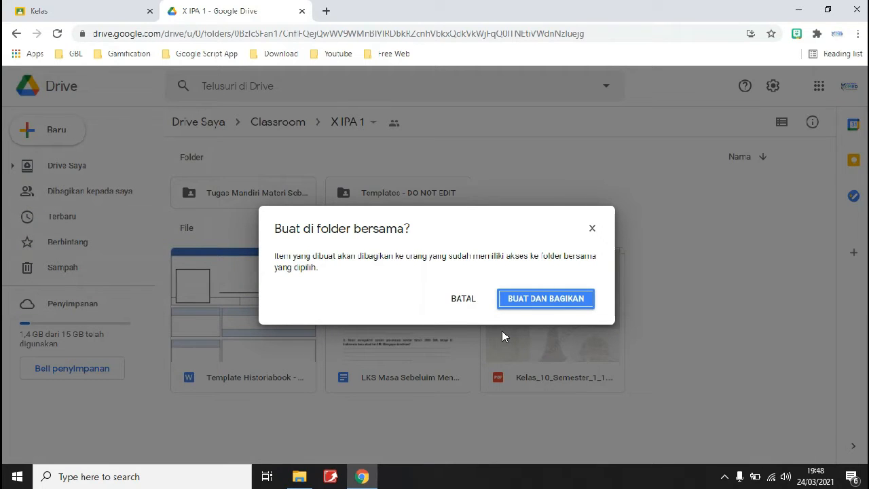
left_click(545, 301)
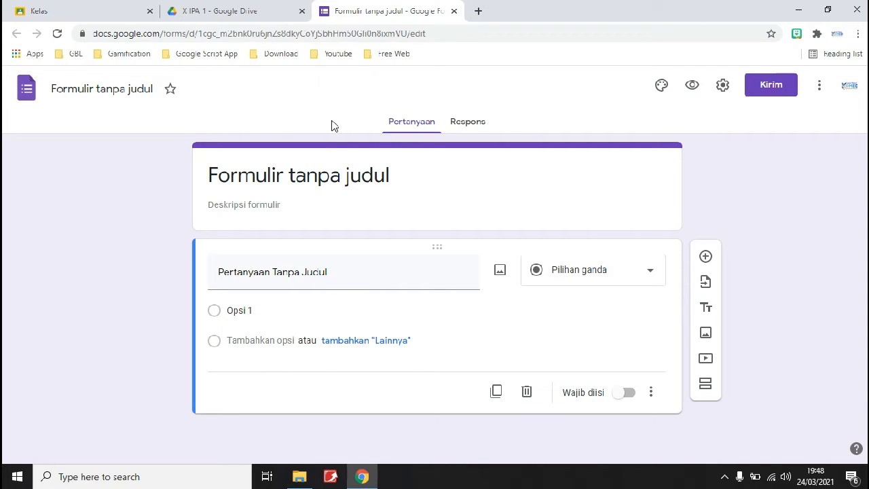
- Rename the form file as "Daftar Absensi X IPA 1"
left_click(123, 91)
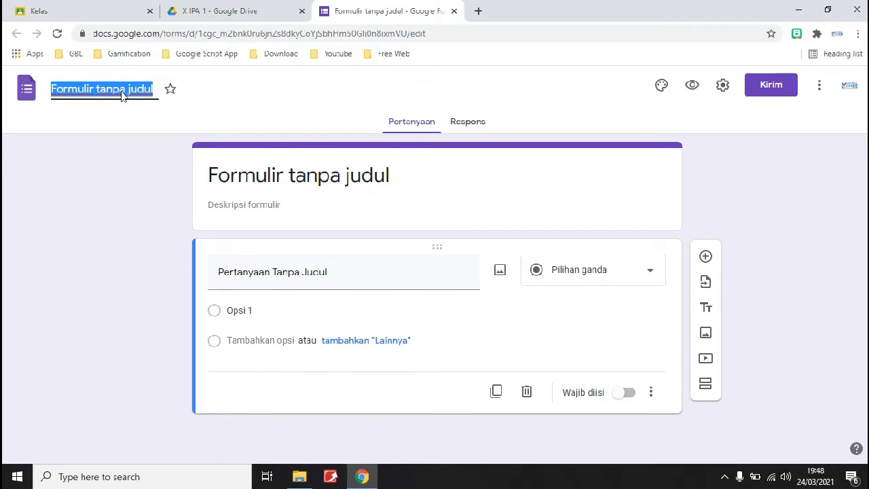
type("Daftar Absensi")
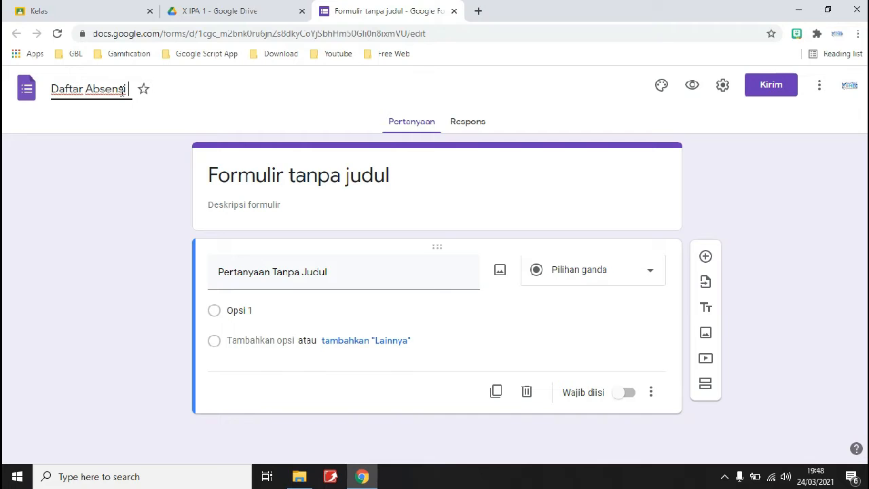
type(" X")
type("PA 1")
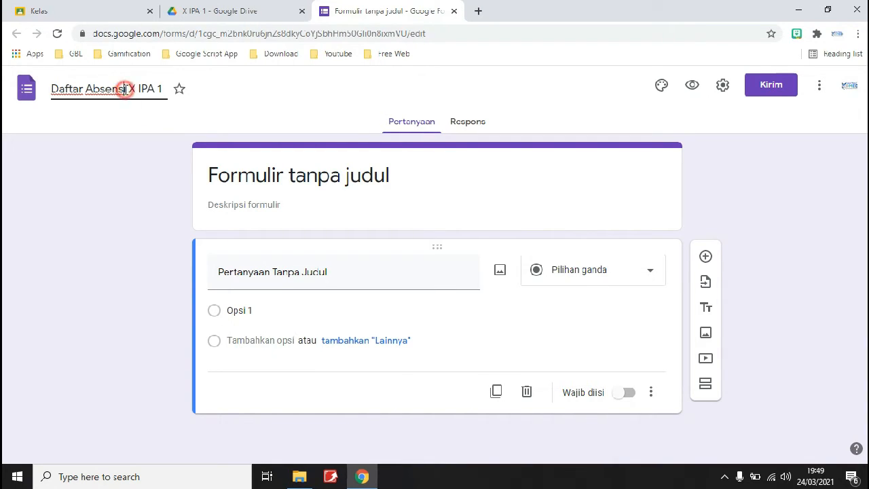
- Copy the form's file name and replace the form's title heading with it
triple_click(123, 89)
key("ctrl+c")
left_click(315, 176)
key("ctrl+a")
key("ctrl+v")
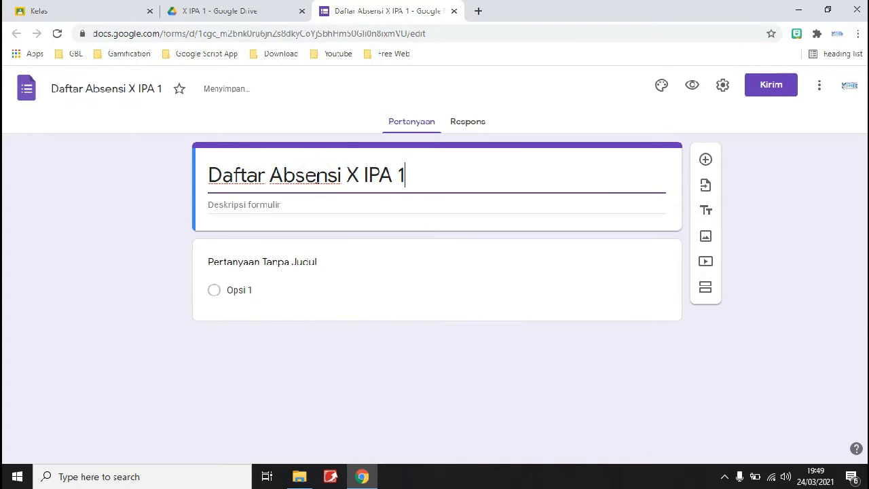
- Enter the form description "Formulir ini digunakan untuk mendata kehadiran siswa-siswi di kelas virtual" followed by the teacher's name and "selama"
left_click(347, 207)
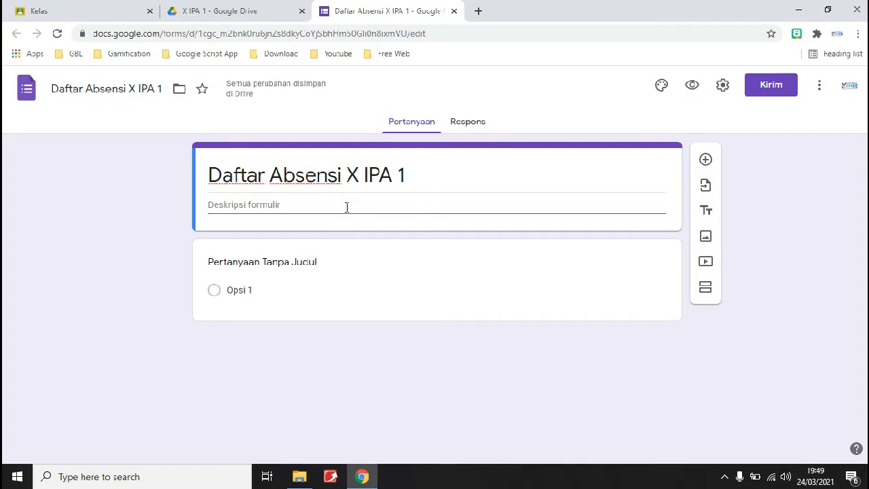
type("Formulir i")
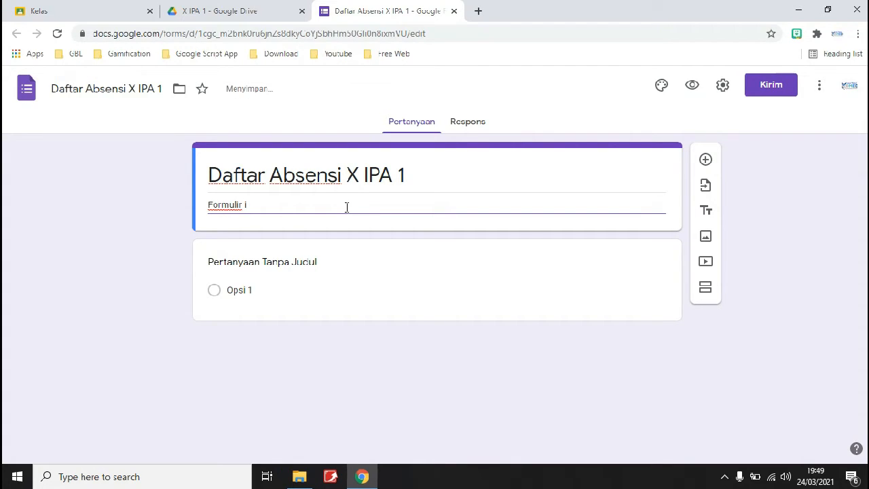
type("ni digunakan untuk me")
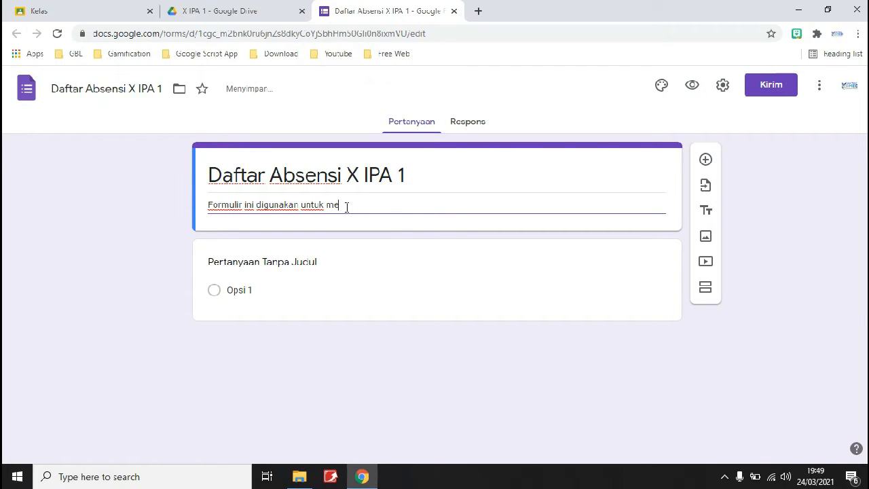
type("ndata kehadiran siswa-siswi")
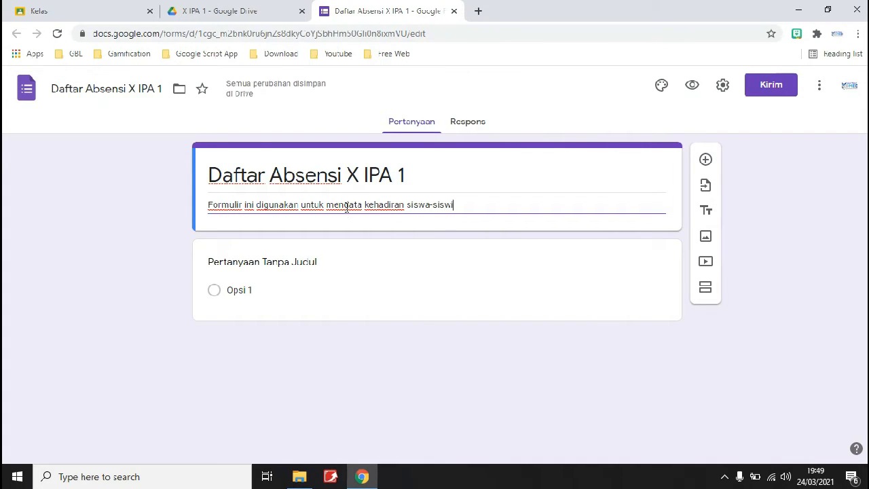
type(" d")
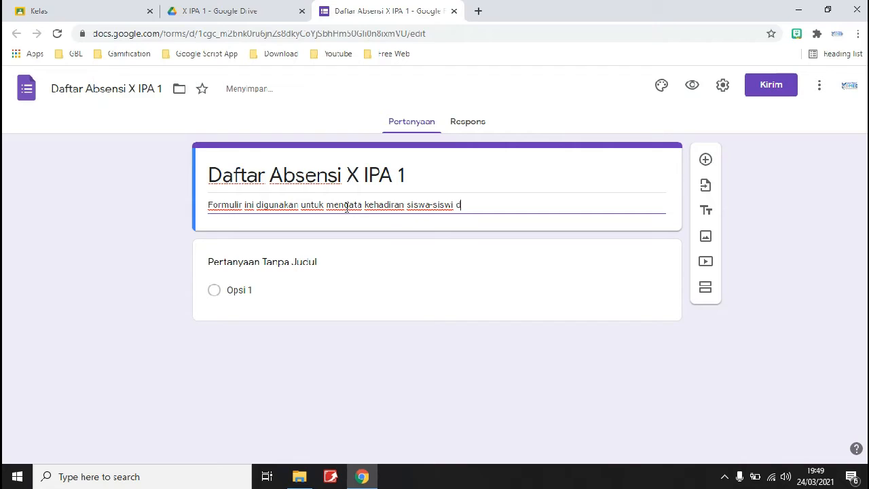
type("i kelas y")
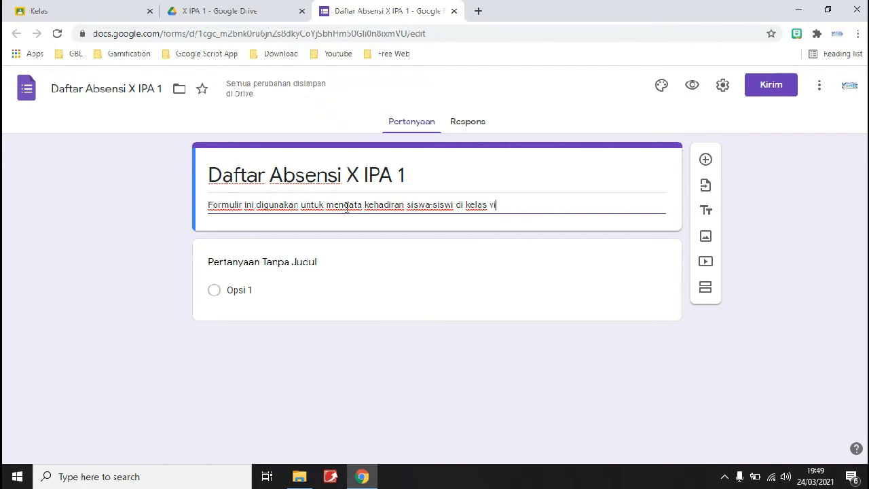
type("irtual ")
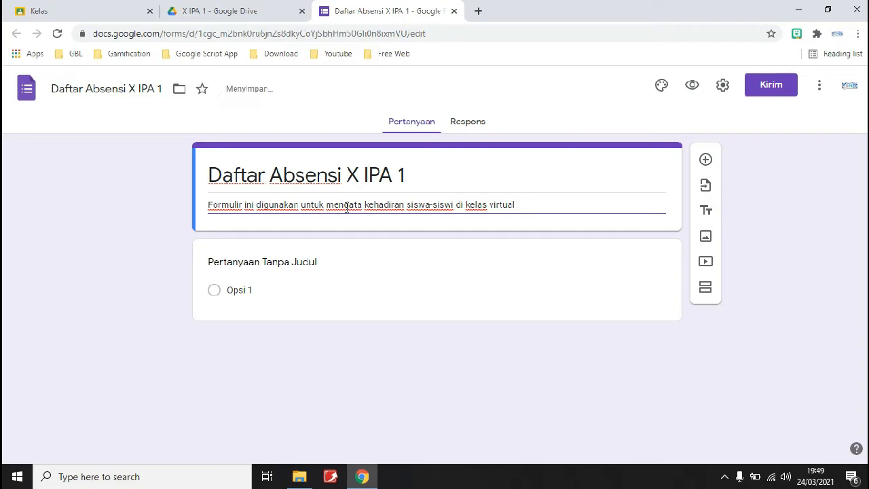
type("Pak Hndoko selama")
- Add the missing letter in the teacher's name within the description and end the sentence with "PJJ."
key("Left")
key("Left")
key("Left")
key("Left")
key("Left")
key("Left")
key("Left")
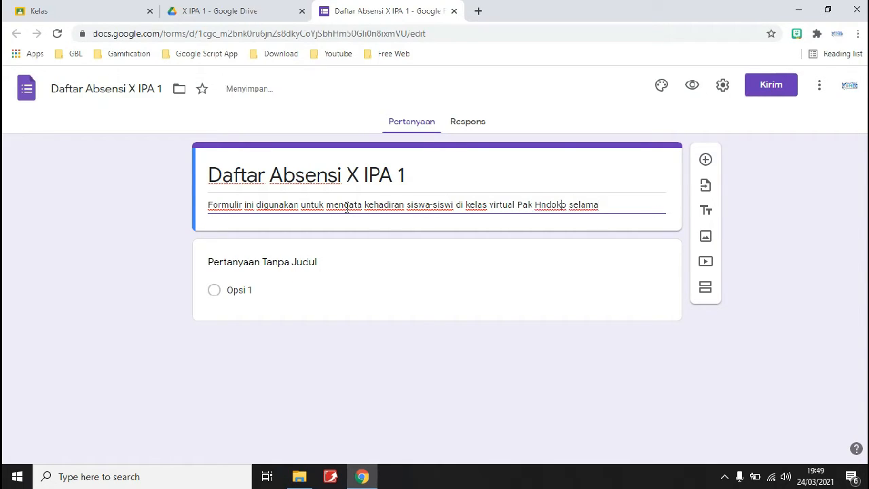
type("a")
key("Right")
key("Right")
key("Right")
key("Right")
key("Right")
key("Right")
key("Right")
key("Right")
type("PJJ")
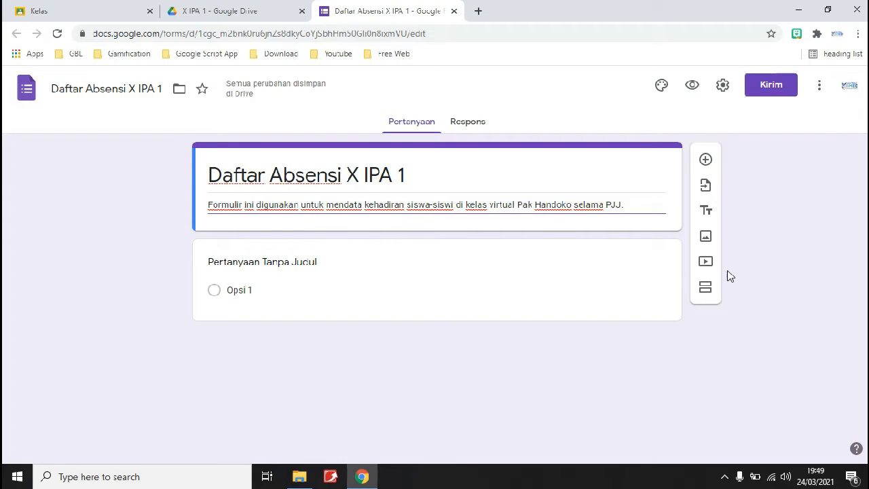
left_click(771, 272)
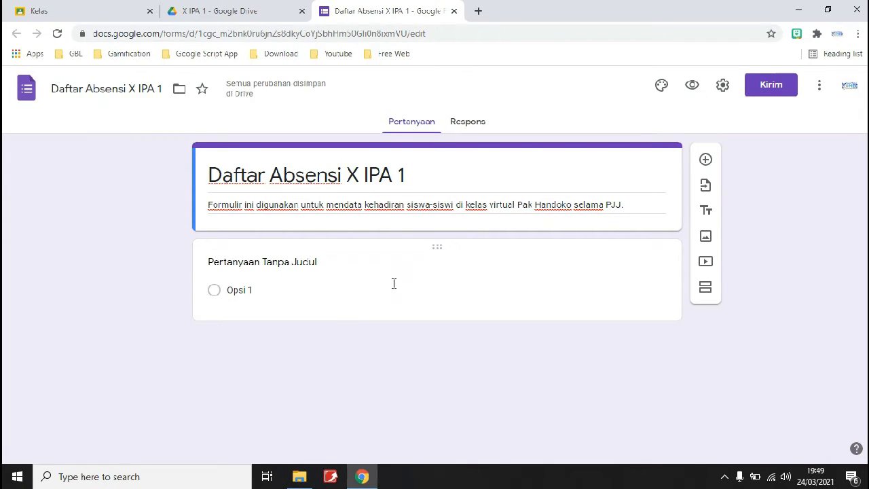
- Clear the first question's default text and change its type to Petak kotak centang
left_click(335, 266)
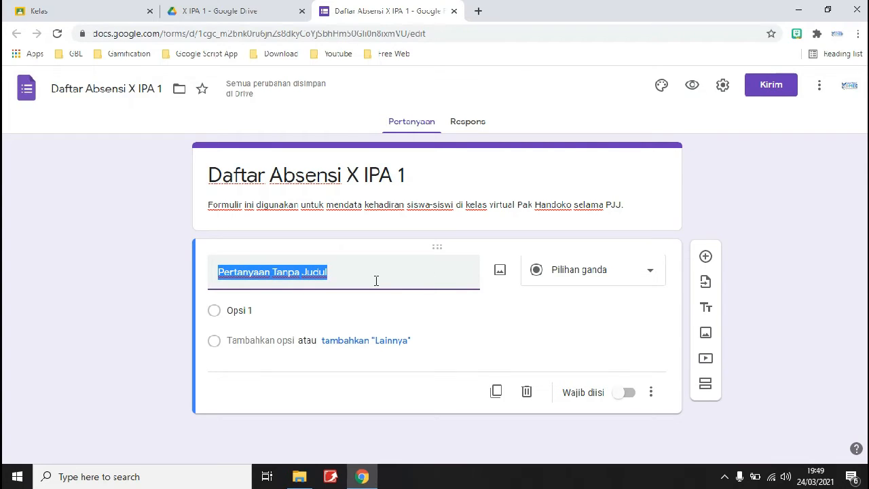
key("BackSpace")
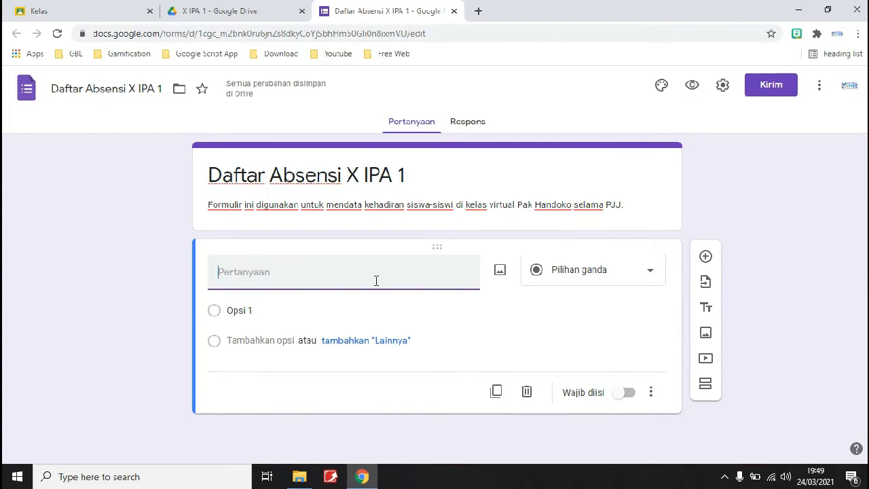
left_click(651, 273)
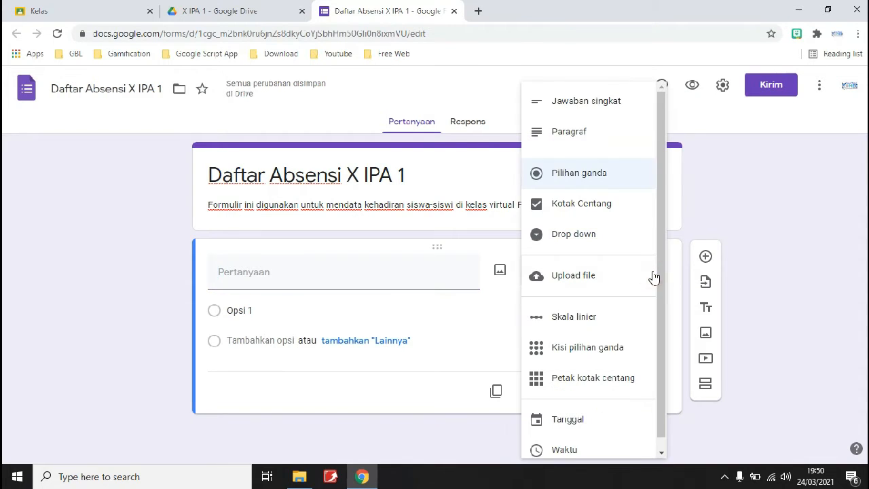
left_click(607, 380)
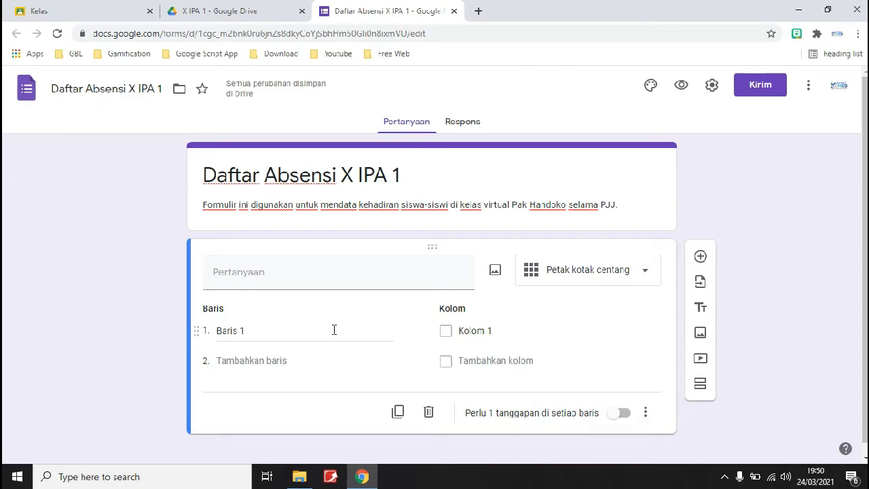
- Open the "Daftar Nama + Nilai.xlsx" spreadsheet in a new browser tab
left_click(478, 11)
type("nam")
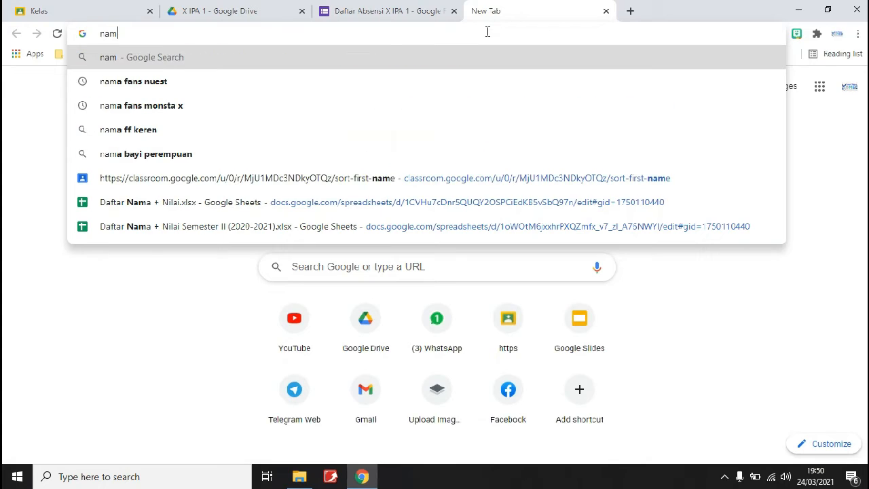
left_click(226, 205)
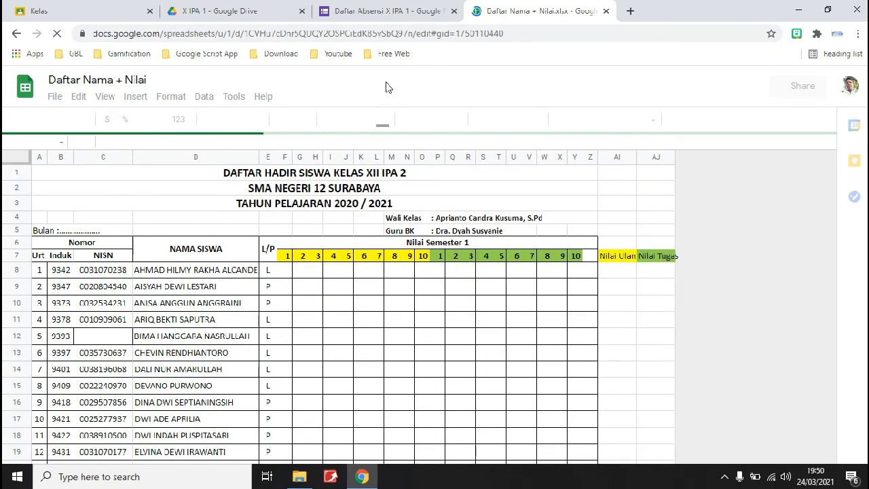
left_click(401, 18)
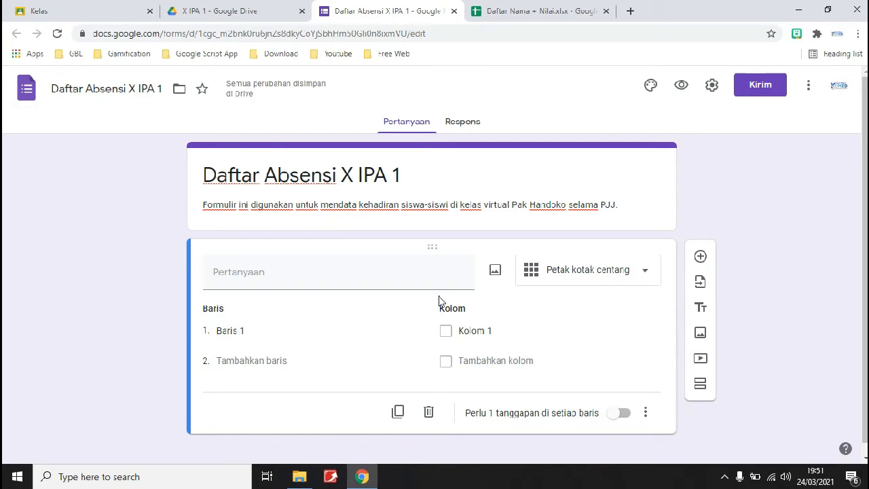
left_click(536, 11)
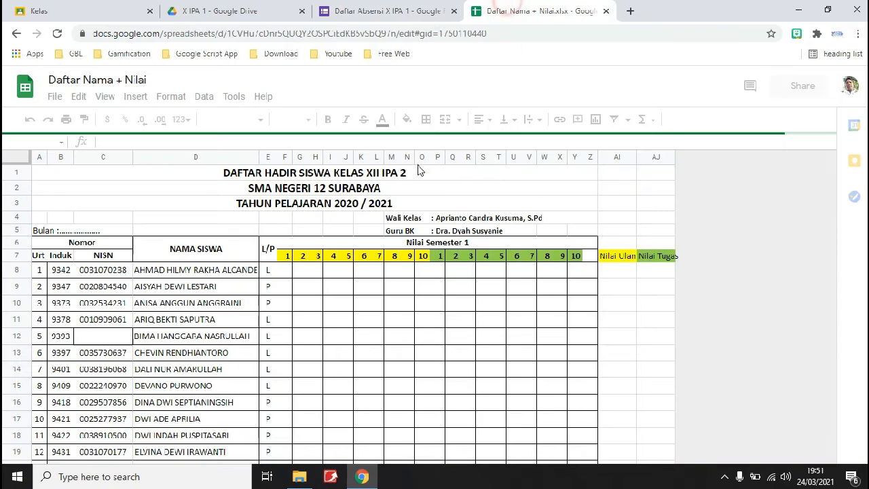
- Select and copy all the student names in D8:D43 of the 12 IPA 2 sheet
left_click(221, 270)
key("shift+Down")
key("shift+Down")
key("shift+Down")
key("shift+Down")
key("shift+Down")
key("shift+Down")
key("shift+Down")
key("shift+Down")
key("shift+Down")
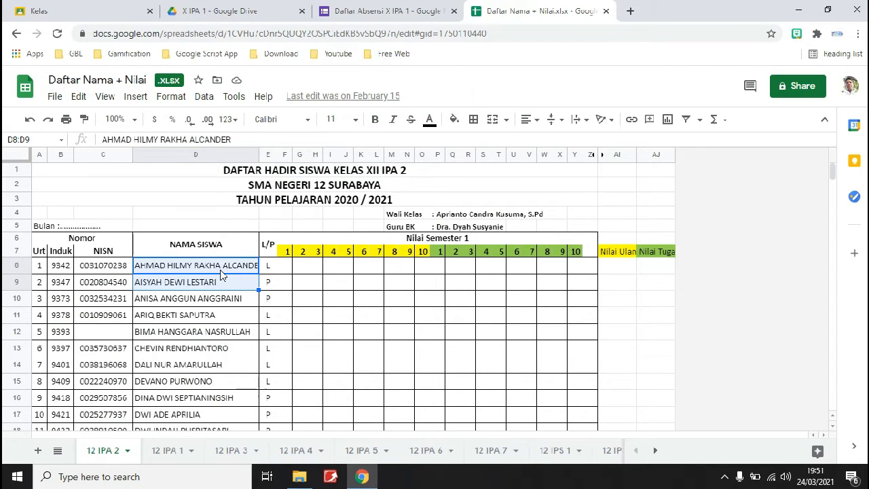
key("shift+Down")
key("shift+Down")
key("shift+Down")
key("shift+Down")
key("shift+Down")
key("shift+Down")
key("shift+Down")
key("shift+Down")
key("shift+Down")
key("shift+Down")
key("shift+Down")
key("shift+Down")
key("shift+Down")
key("shift+Down")
key("shift+Down")
key("shift+Down")
key("shift+Down")
key("shift+Down")
key("shift+Down")
key("shift+Down")
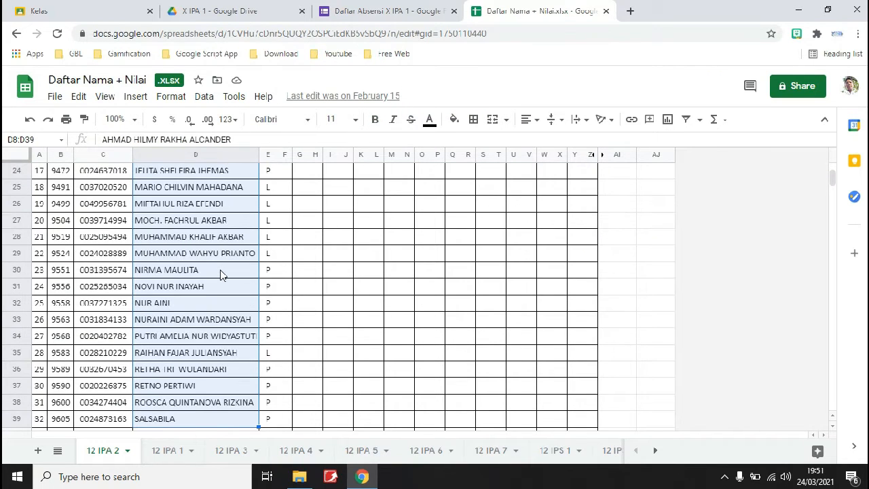
key("shift+Down")
key("shift+Down")
key("shift+Down")
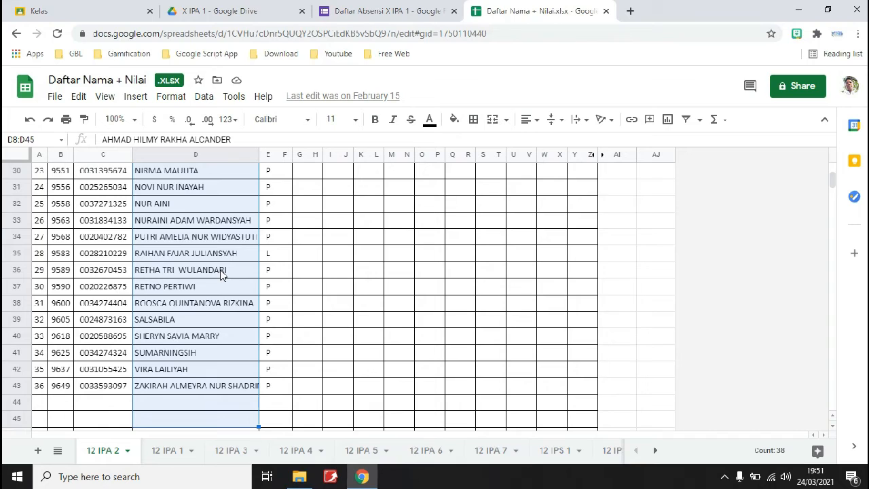
key("shift+Up")
key("shift+Up")
key("shift+Up")
key("shift+Down")
key("shift+Down")
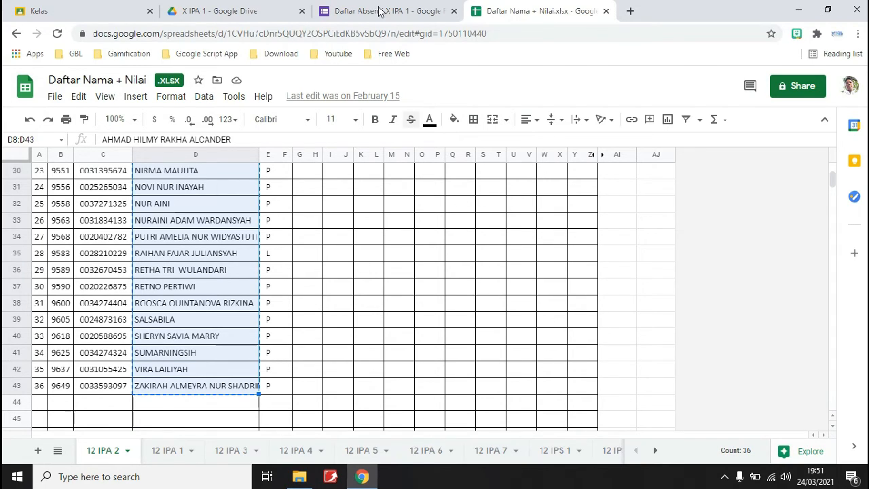
- Return to the attendance form and paste the copied student names over "Baris 1" as the grid question's rows
left_click(379, 11)
left_click(260, 266)
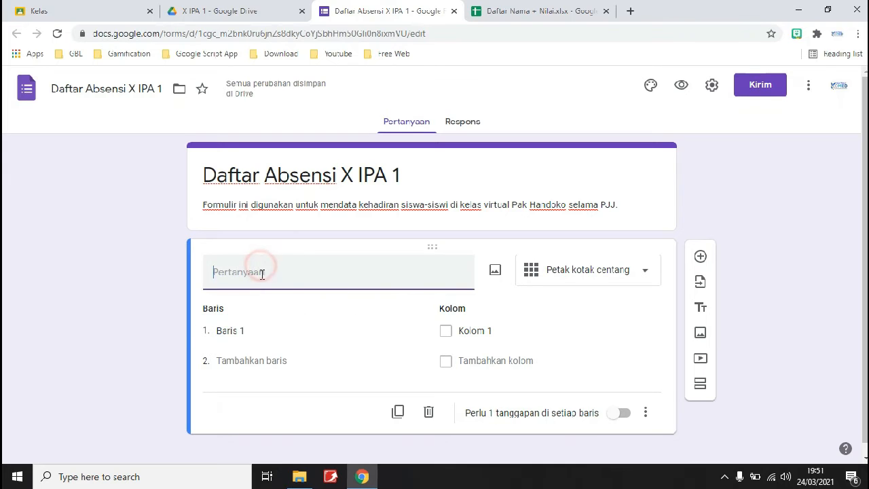
left_click(254, 330)
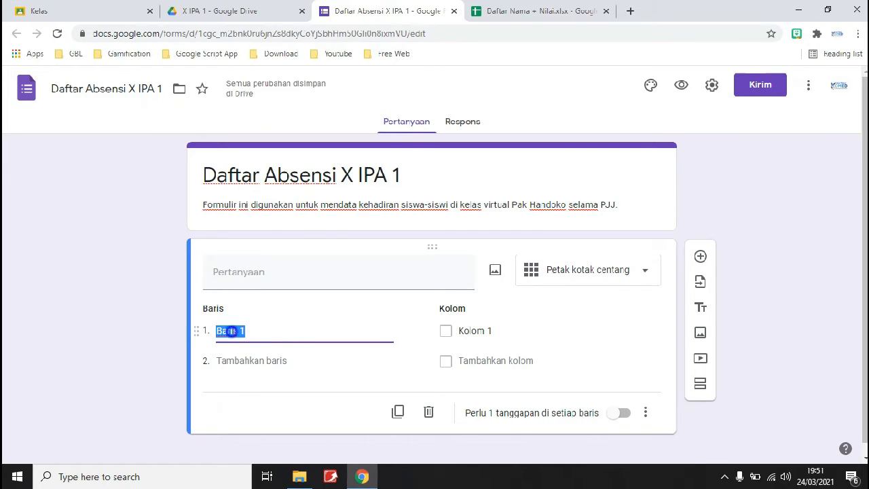
right_click(233, 331)
left_click(271, 178)
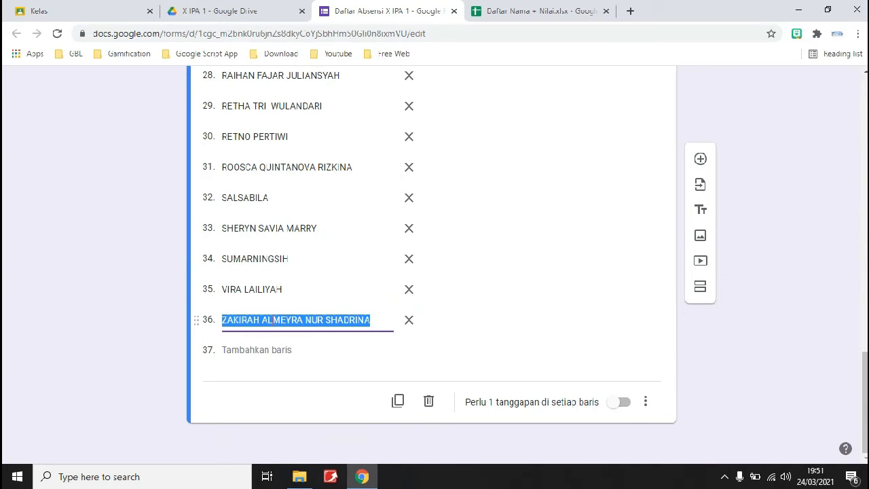
- Name the grid's first column "HADIR (H)" and add a second column "IJIN (I)"
scroll(316, 316, "up", 8)
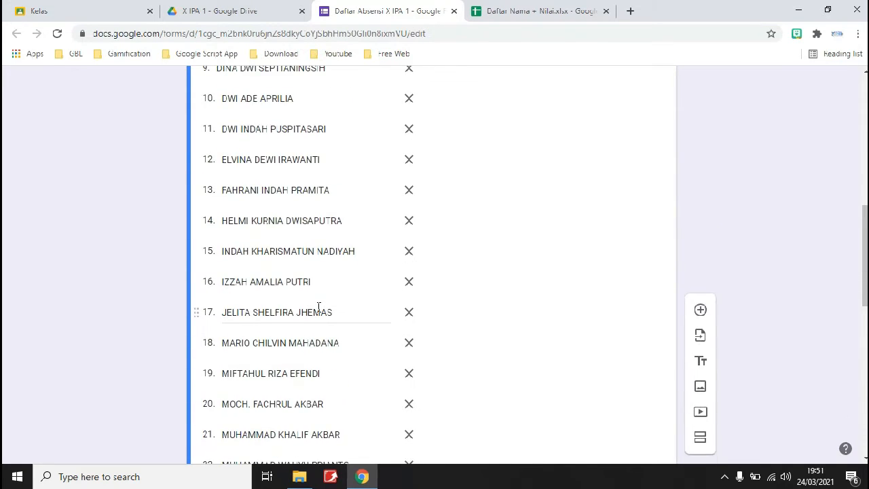
scroll(319, 307, "up", 7)
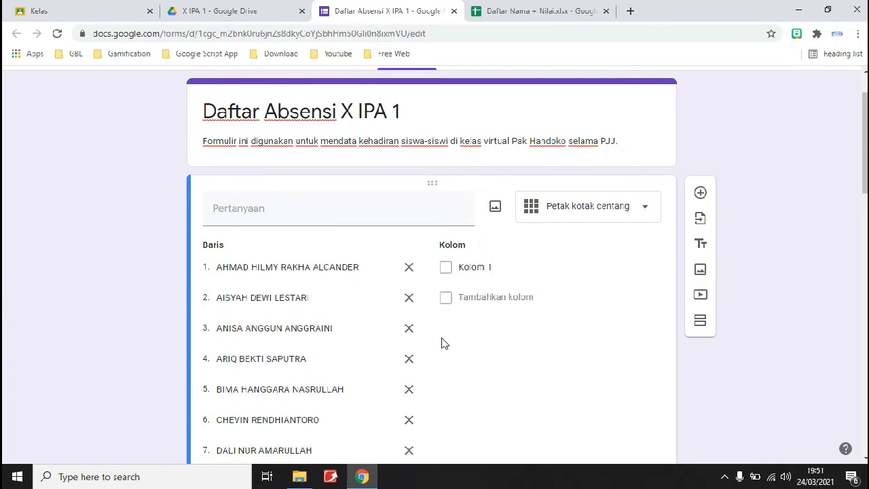
left_click(492, 266)
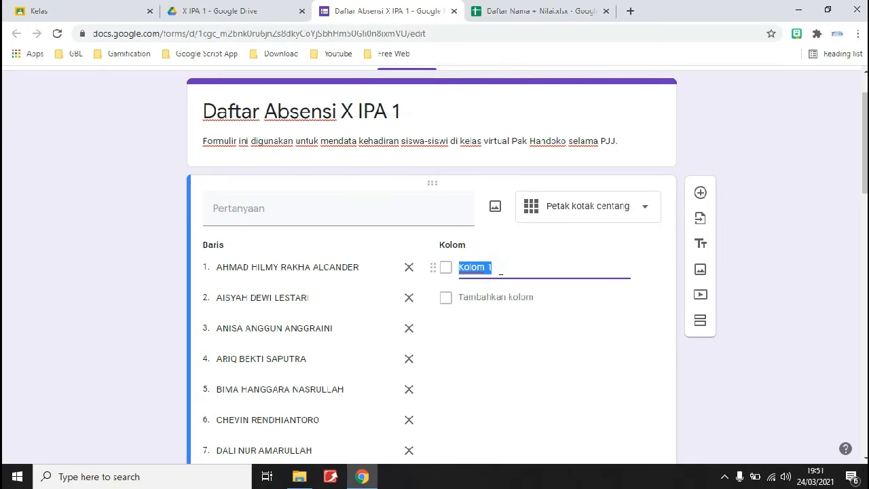
type("HADR")
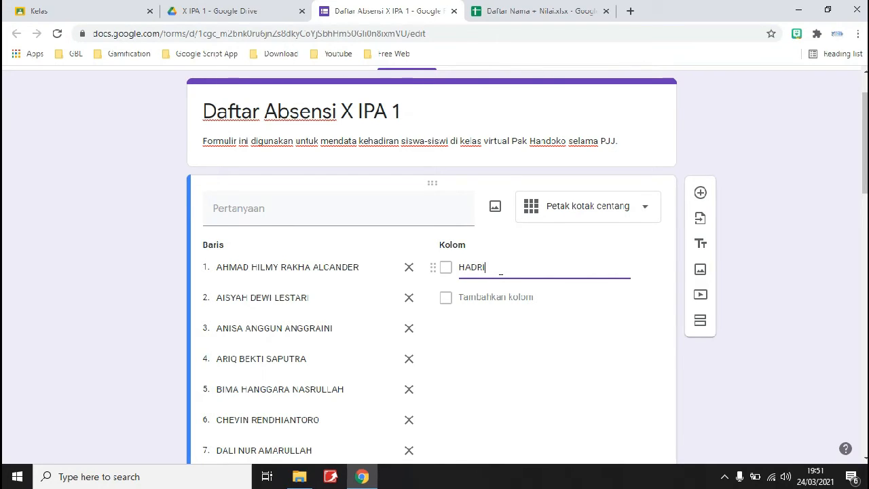
key("BackSpace")
type("IR (H)")
left_click(508, 296)
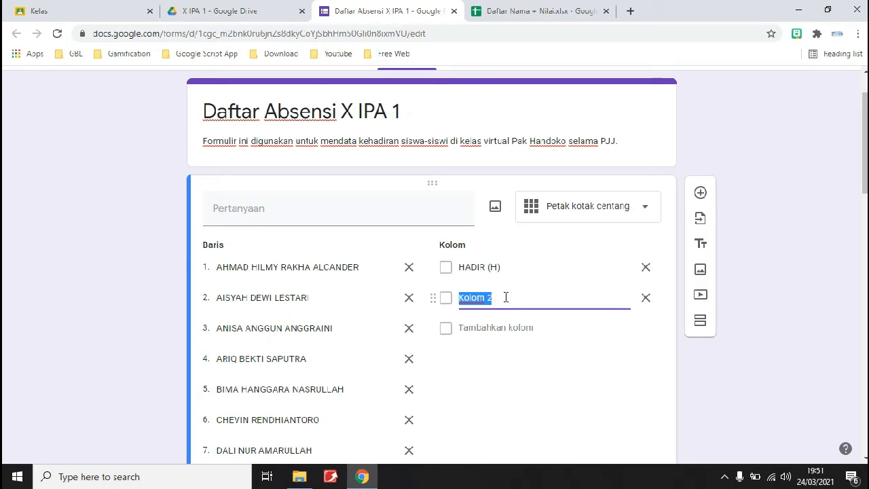
type("IJIN (I)")
- Add the third and fourth grid columns "SAKIT (S)" and "ALPA (A)"
left_click(509, 324)
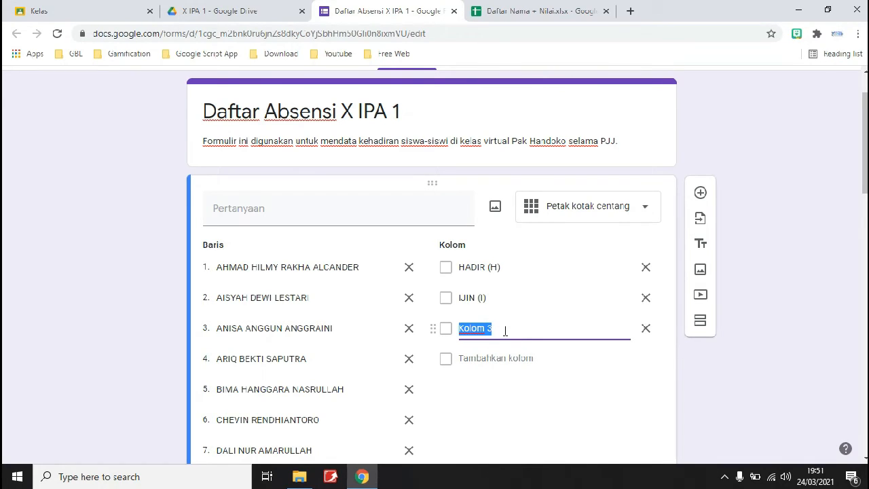
type("SAKIT ")
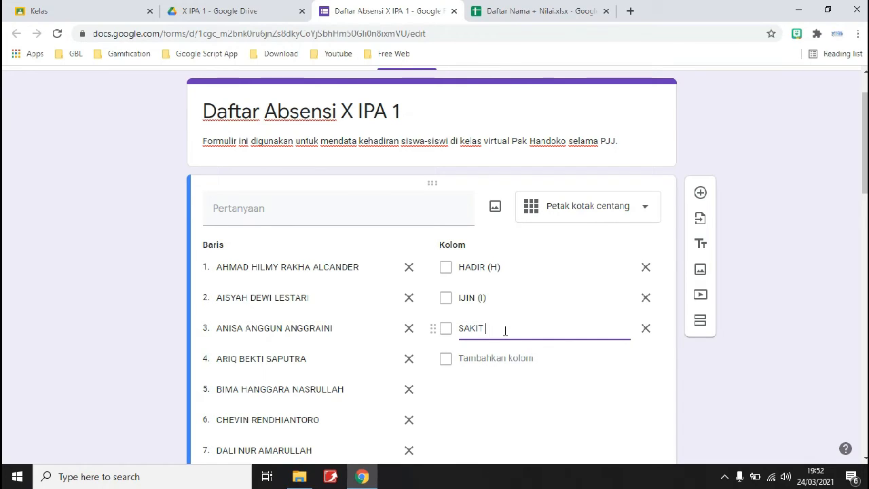
type("(S)")
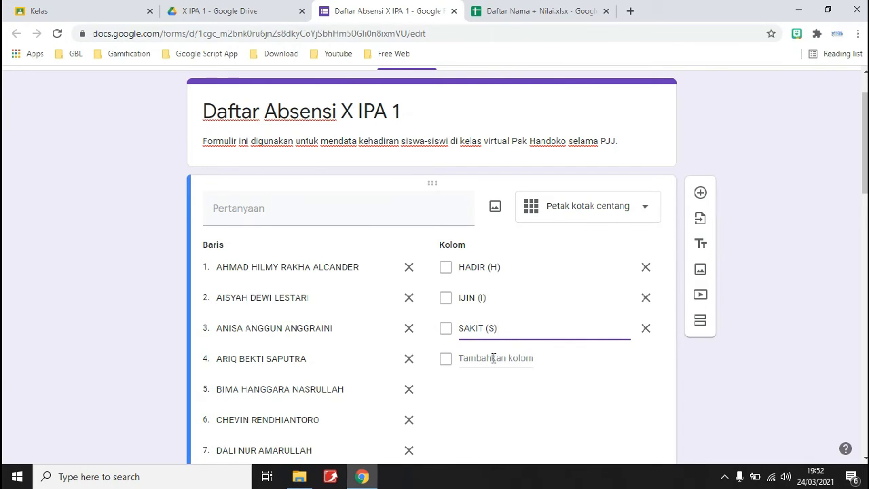
left_click(495, 357)
type("AL")
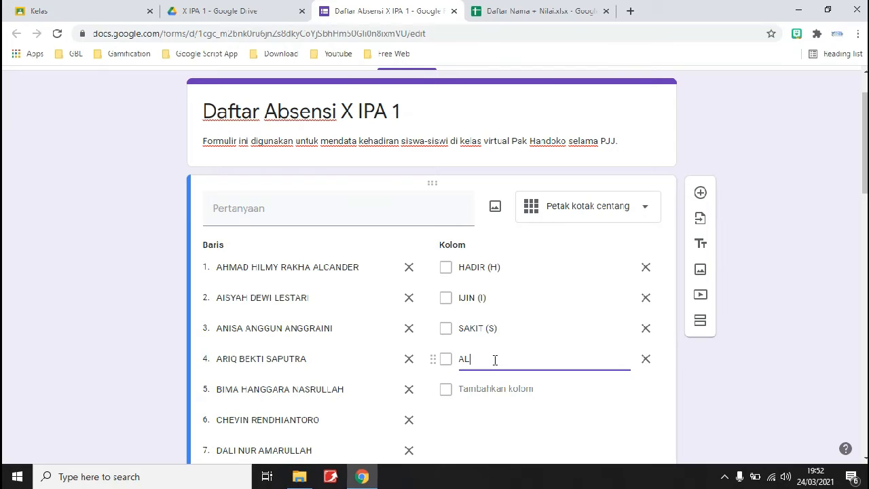
type("PA (A)")
left_click(727, 385)
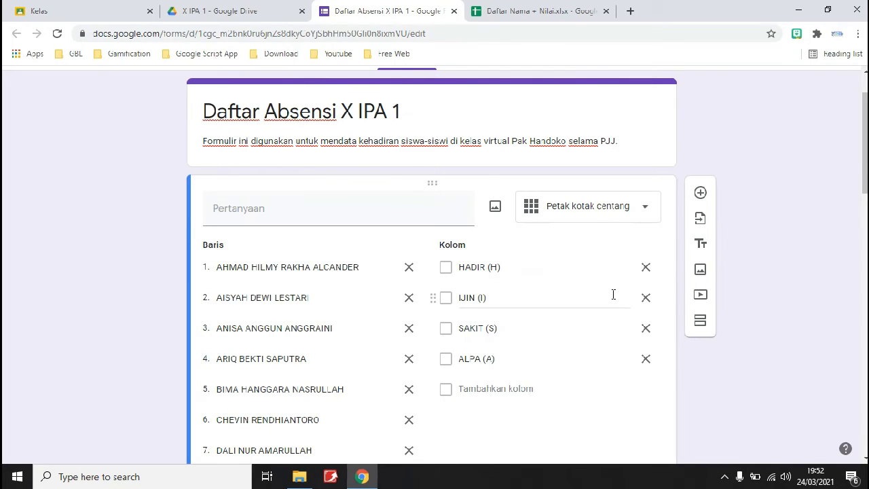
- Require one response in every row of the grid question with "Perlu 1 tanggapan di setiap baris"
scroll(615, 303, "down", 5)
scroll(615, 309, "down", 10)
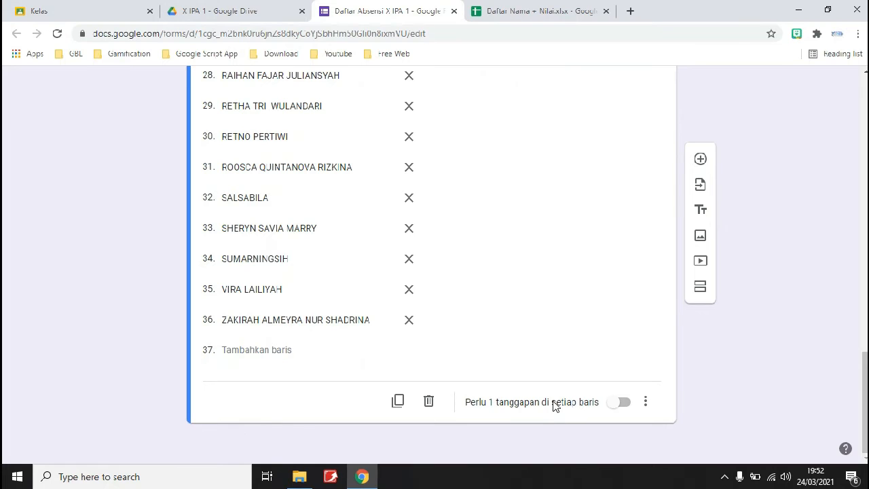
scroll(298, 150, "up", 5)
scroll(298, 149, "up", 3)
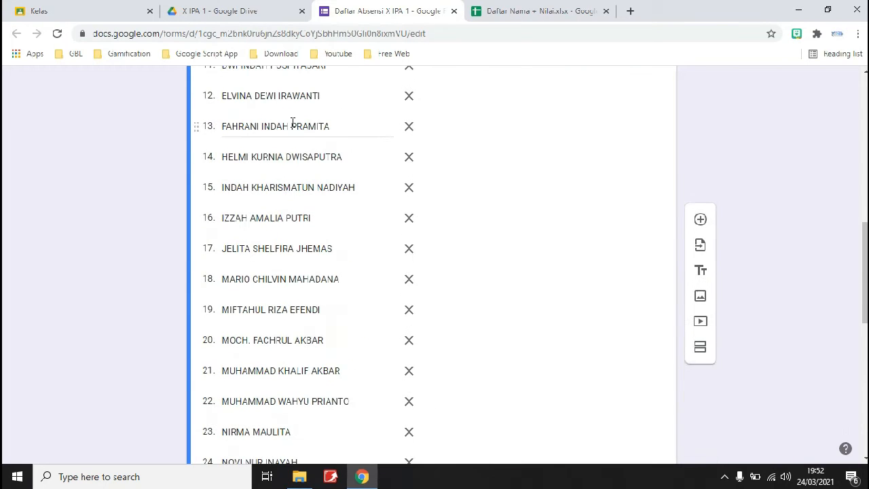
scroll(548, 256, "down", 4)
scroll(548, 255, "down", 4)
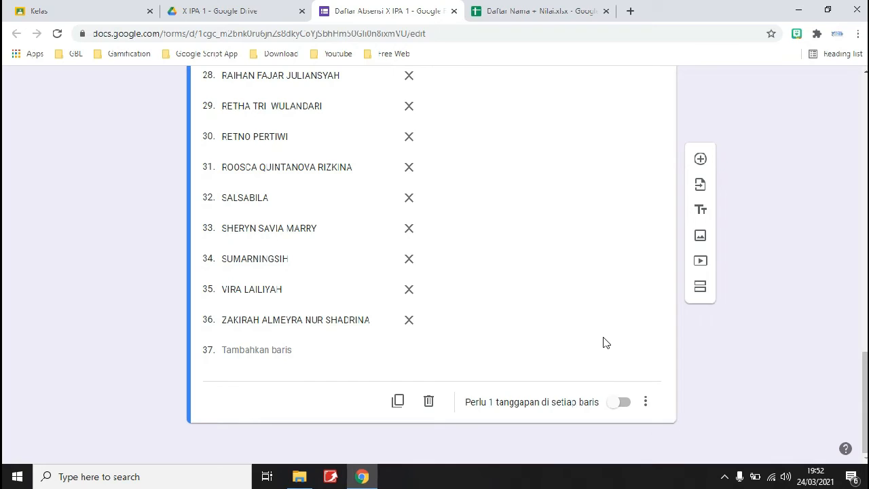
left_click(623, 404)
- Open a preview of the attendance form
scroll(620, 412, "up", 7)
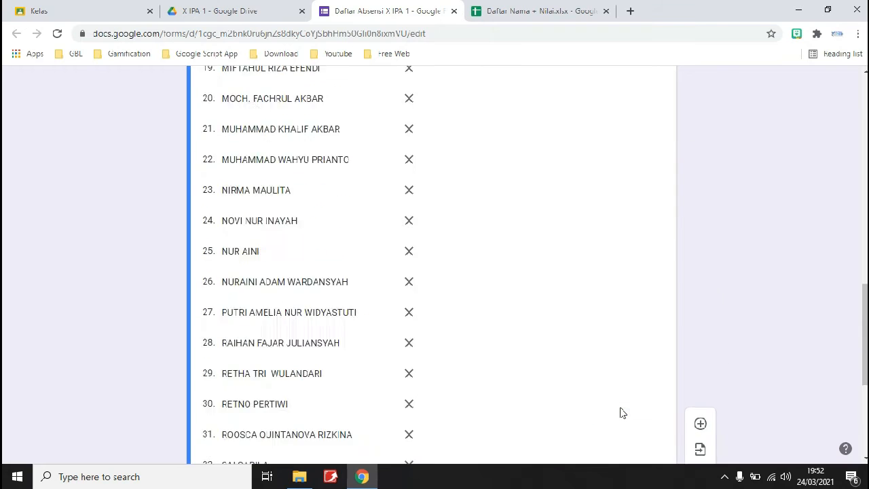
scroll(864, 272, "up", 10)
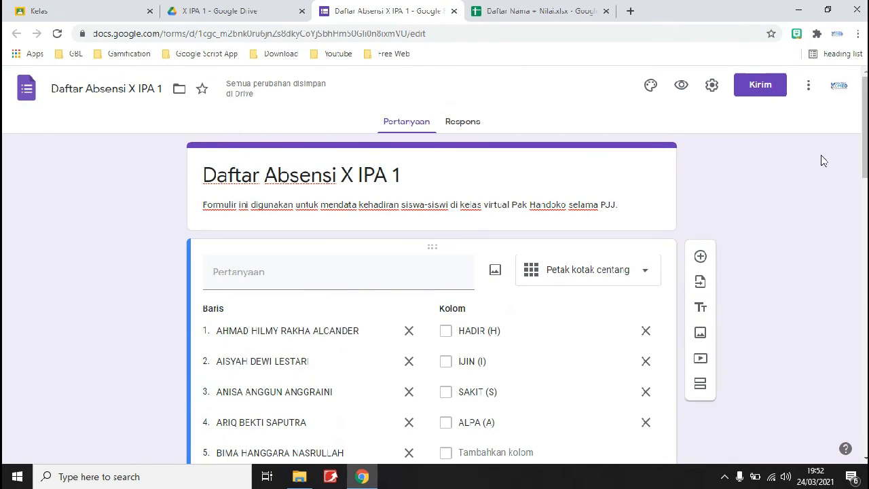
left_click(681, 87)
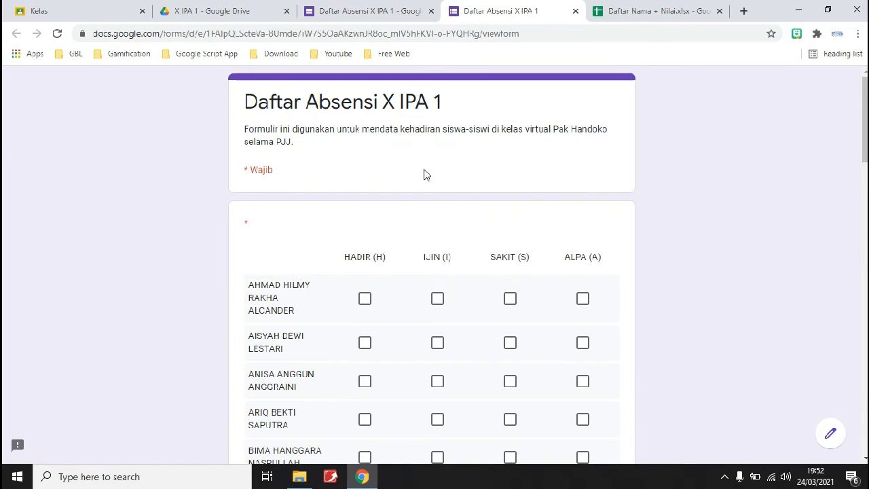
- In the form preview, mark the fourth student as SAKIT (S) and the other five of the first six as HADIR (H)
scroll(865, 136, "down", 2)
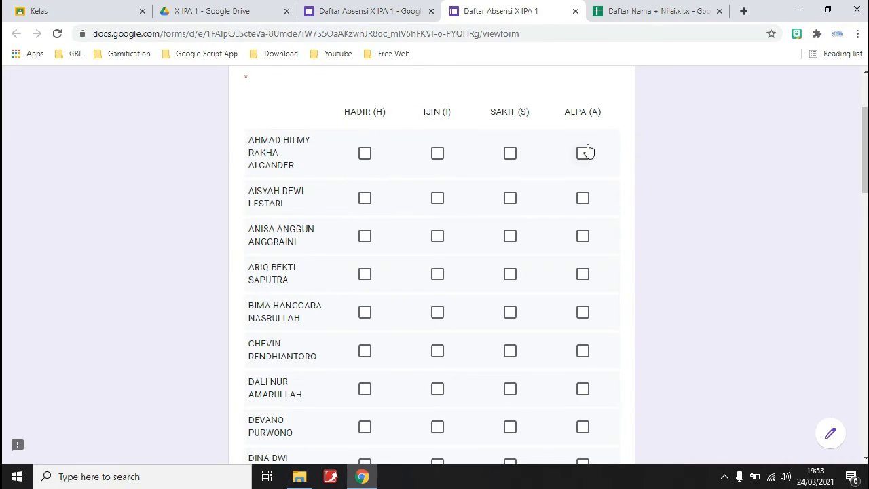
left_click(366, 155)
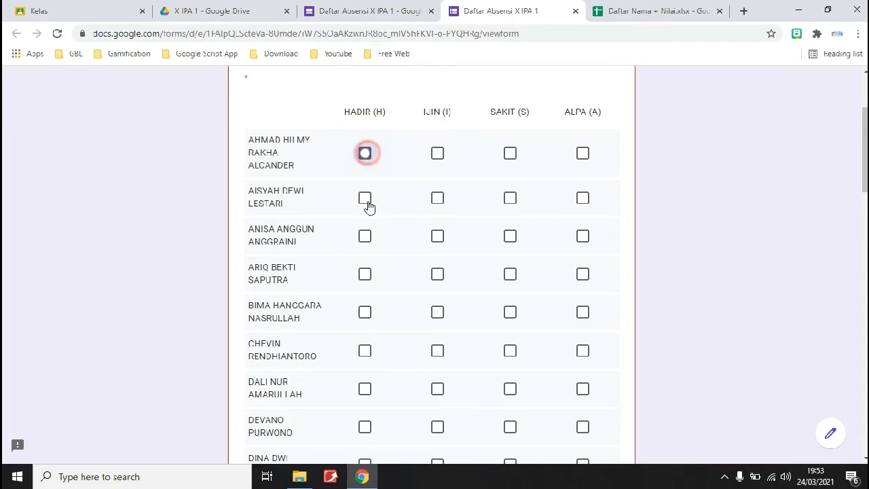
left_click(365, 199)
left_click(364, 238)
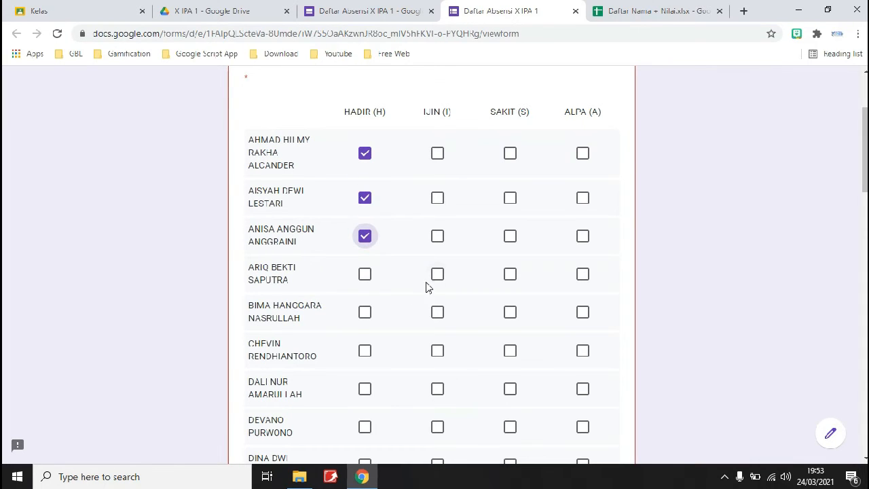
left_click(512, 279)
left_click(366, 312)
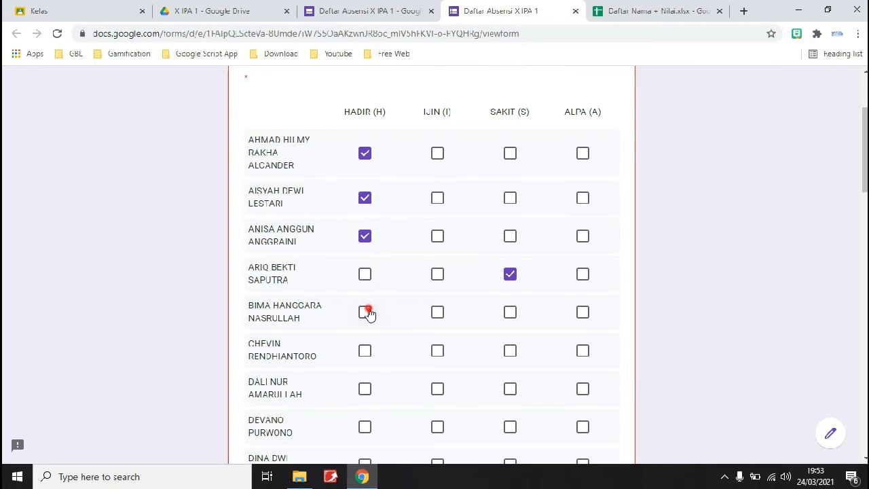
left_click(362, 348)
- Mark the seventh through twelfth students as HADIR (H) in the previewed attendance grid
scroll(357, 275, "down", 2)
left_click(364, 261)
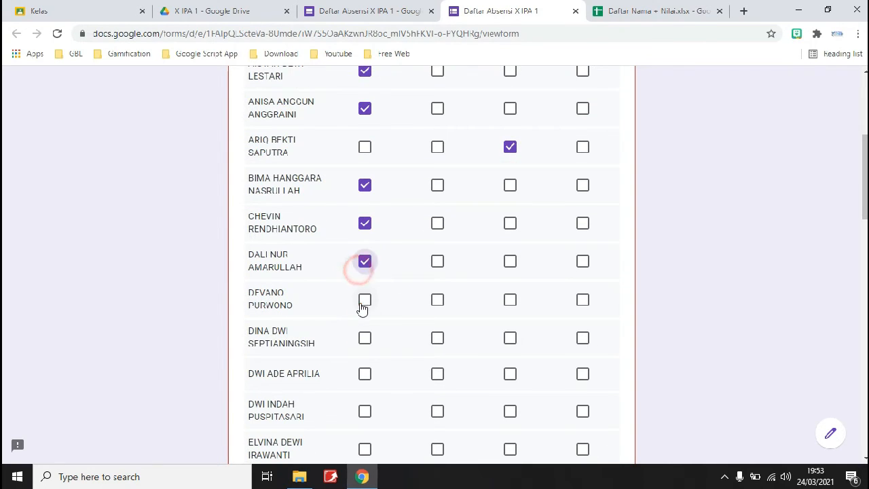
left_click(364, 299)
scroll(365, 313, "down", 1)
scroll(365, 313, "down", 1)
left_click(364, 211)
left_click(365, 247)
left_click(364, 284)
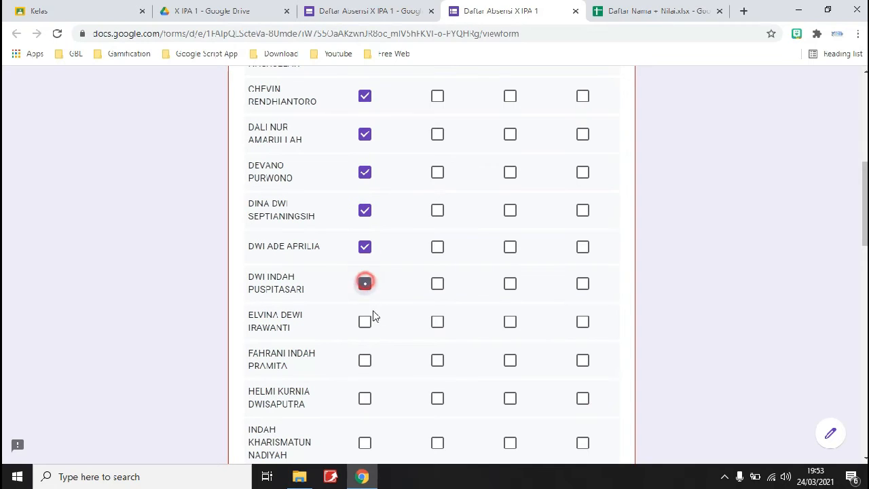
left_click(367, 322)
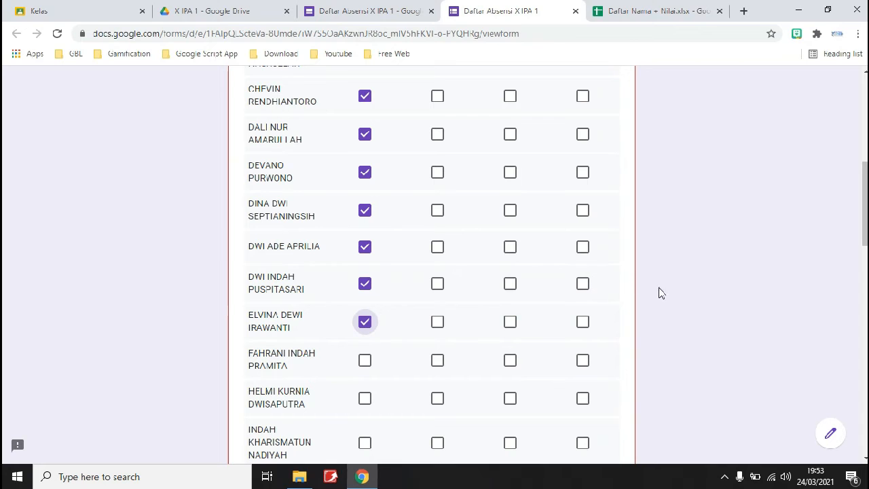
scroll(547, 331, "down", 3)
scroll(545, 333, "down", 10)
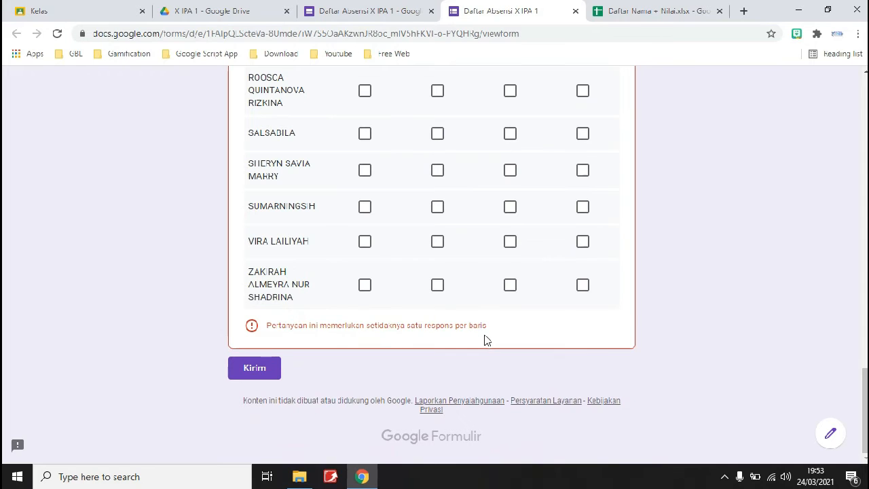
- Mark the thirteenth through seventeenth students as HADIR (H) in the previewed attendance grid
scroll(484, 343, "up", 4)
scroll(420, 353, "up", 9)
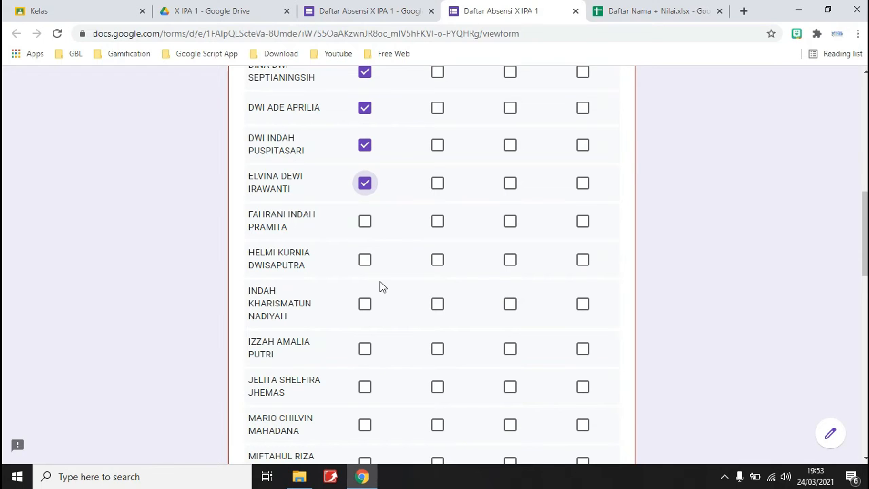
left_click(367, 225)
left_click(365, 260)
left_click(365, 304)
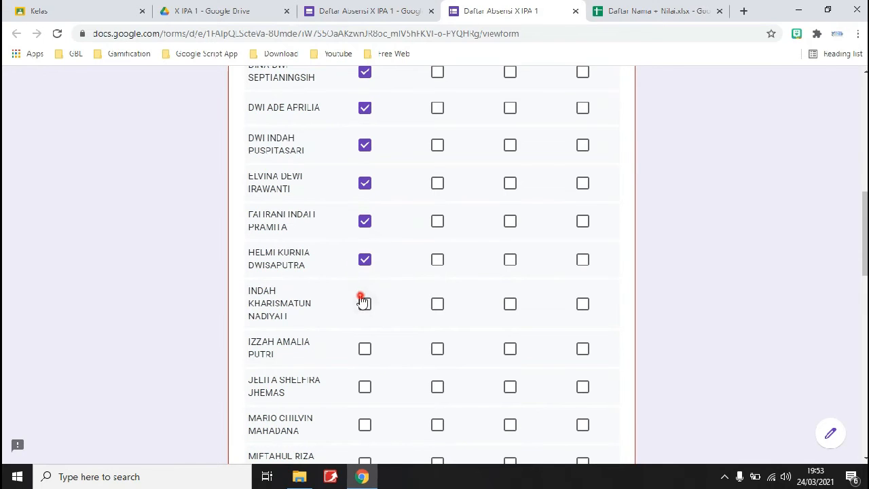
scroll(363, 312, "down", 1)
left_click(365, 285)
left_click(364, 324)
- Mark the eighteenth through twenty-third students as HADIR (H) in the previewed attendance grid
scroll(363, 323, "down", 2)
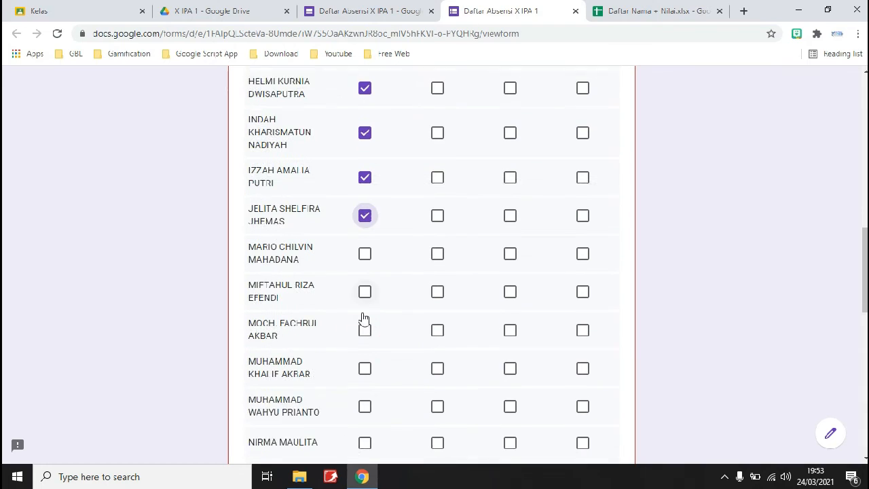
left_click(366, 238)
left_click(366, 275)
left_click(370, 316)
left_click(364, 352)
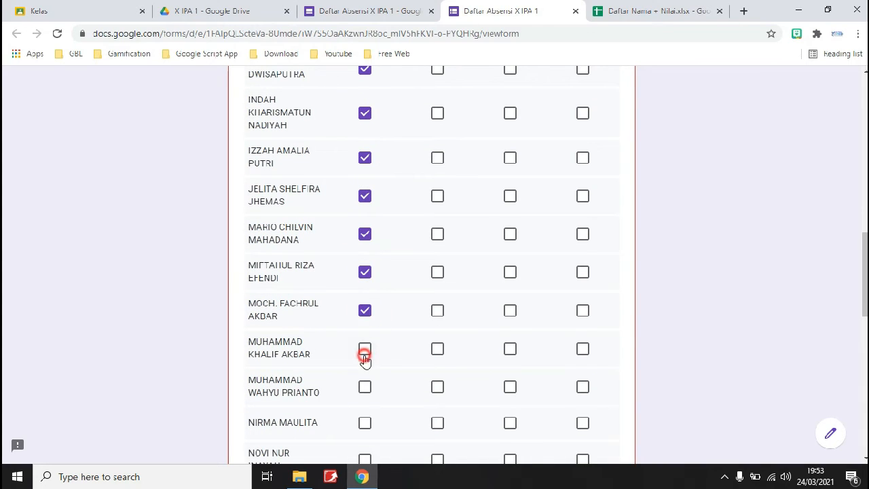
scroll(363, 340, "down", 1)
left_click(365, 322)
left_click(367, 363)
- Mark the twenty-fourth through thirtieth students as HADIR (H) in the previewed attendance grid
scroll(366, 360, "down", 2)
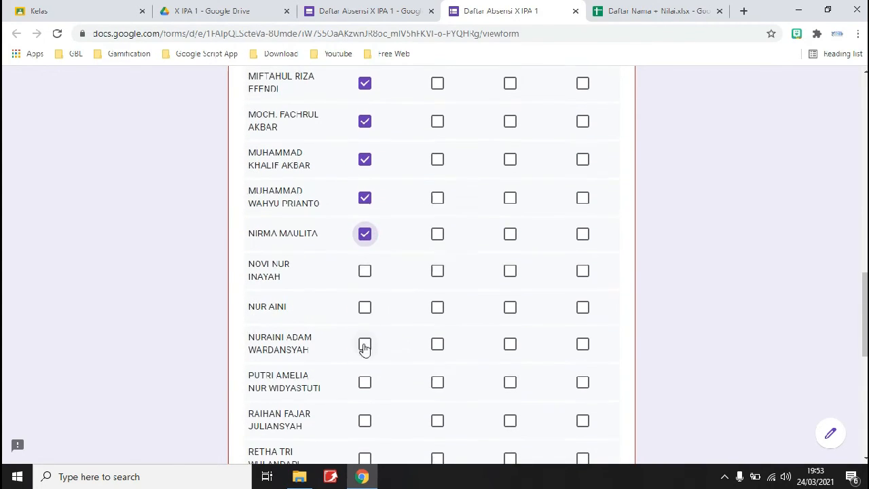
left_click(367, 271)
left_click(366, 306)
left_click(366, 343)
left_click(366, 381)
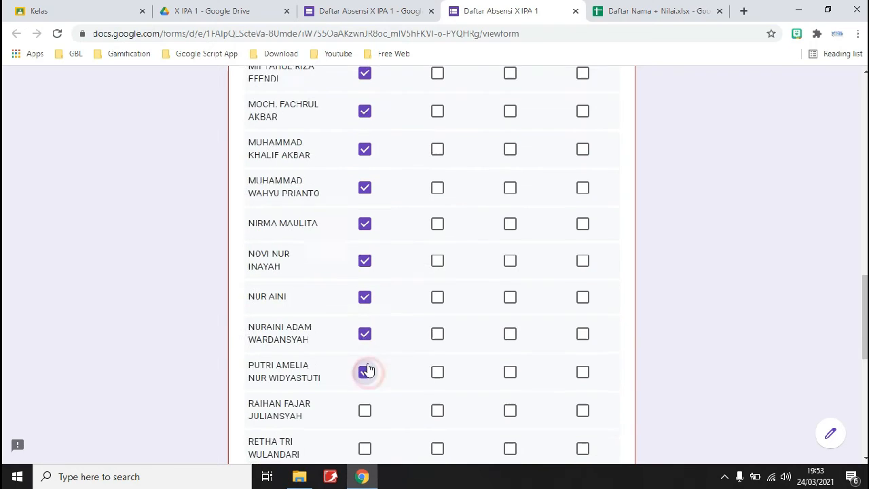
scroll(367, 340, "down", 2)
left_click(365, 291)
left_click(365, 330)
left_click(368, 362)
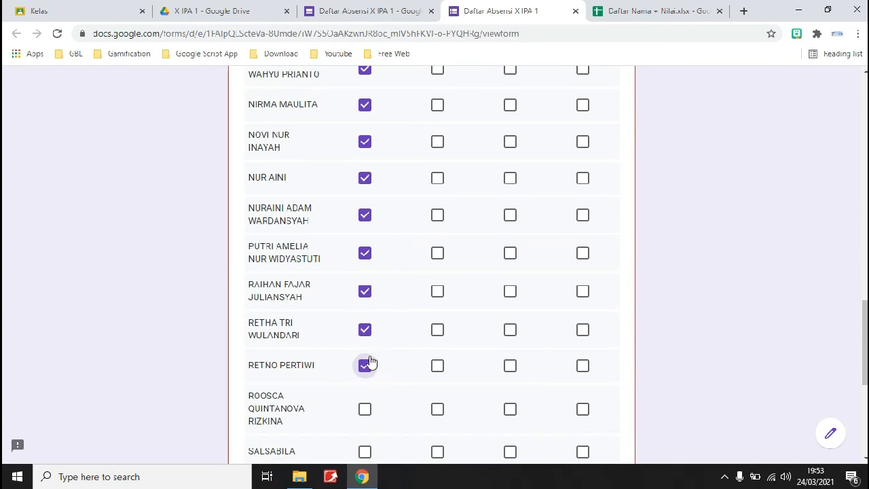
- Mark the remaining six students, thirty-first through thirty-sixth, as HADIR (H) in the previewed attendance grid
scroll(370, 340, "down", 2)
left_click(365, 281)
left_click(366, 324)
left_click(369, 363)
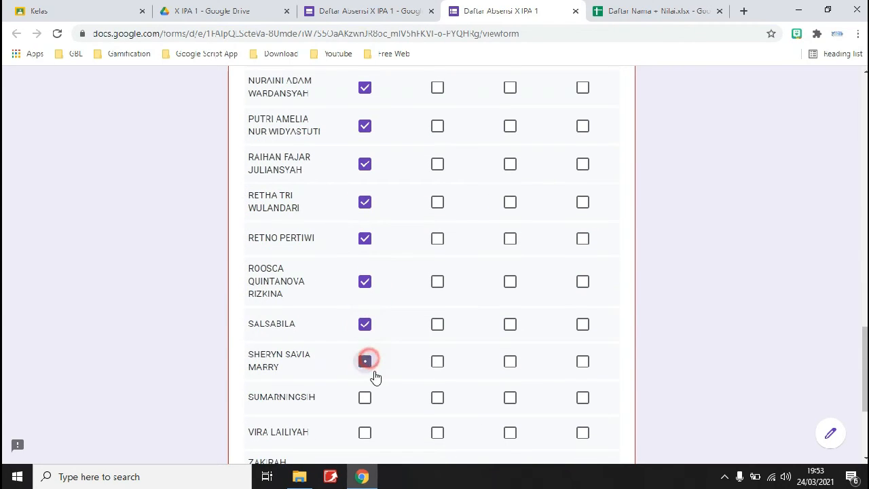
scroll(364, 361, "down", 1)
left_click(366, 333)
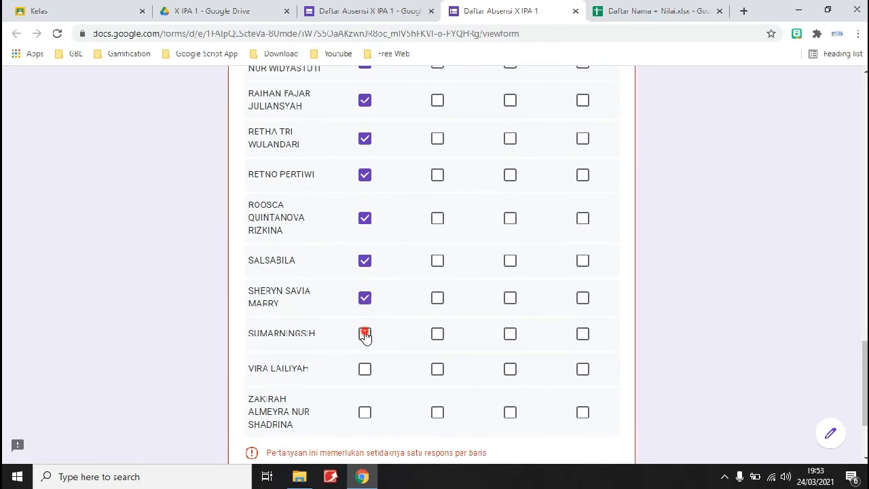
left_click(366, 369)
left_click(366, 412)
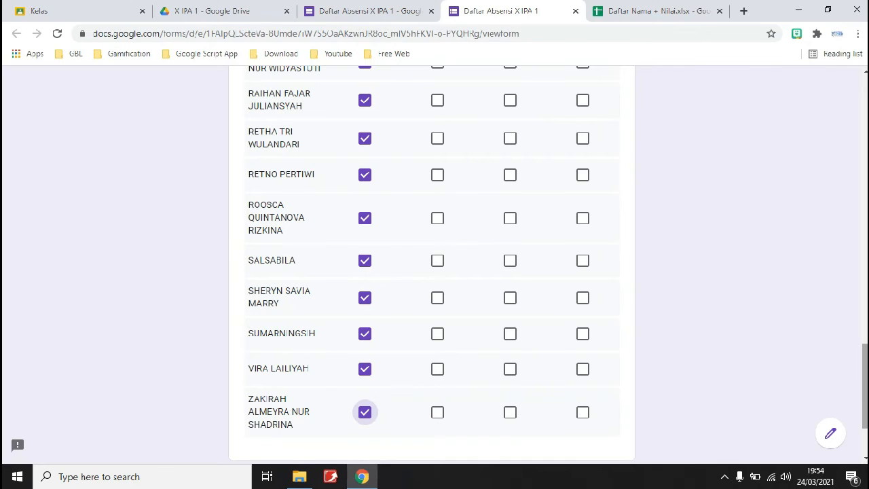
- Submit the completed test attendance response and open a blank form for another response
scroll(485, 241, "down", 1)
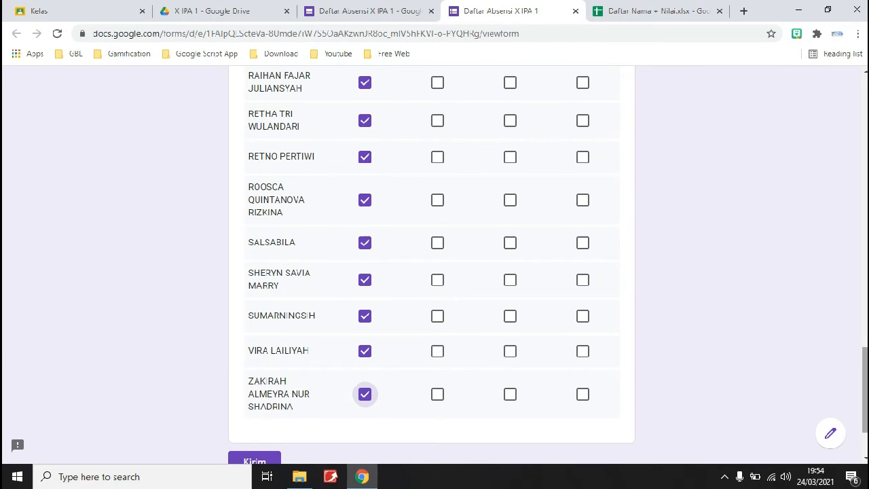
scroll(865, 384, "down", 3)
mouse_move(865, 408)
left_mouse_down()
mouse_move(865, 118)
mouse_move(865, 409)
left_mouse_up()
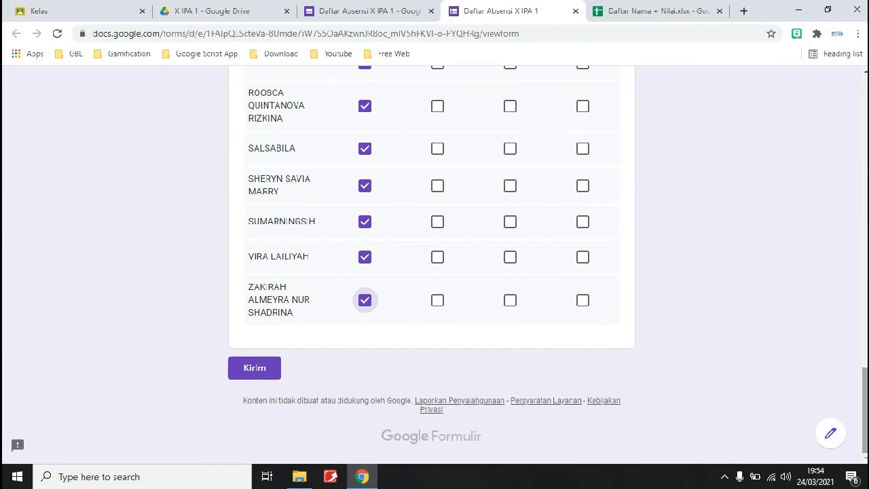
left_click(255, 369)
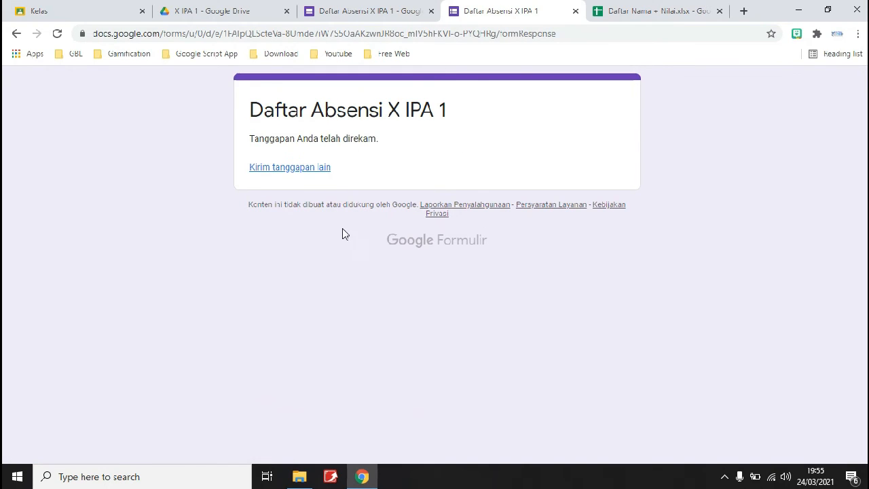
left_click(324, 169)
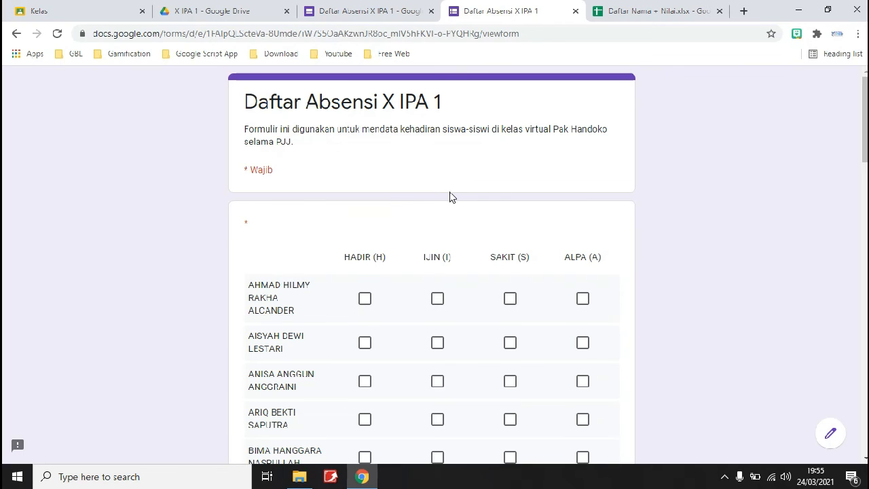
- Open the responses in the form editor and create a new spreadsheet as their destination
left_click(400, 16)
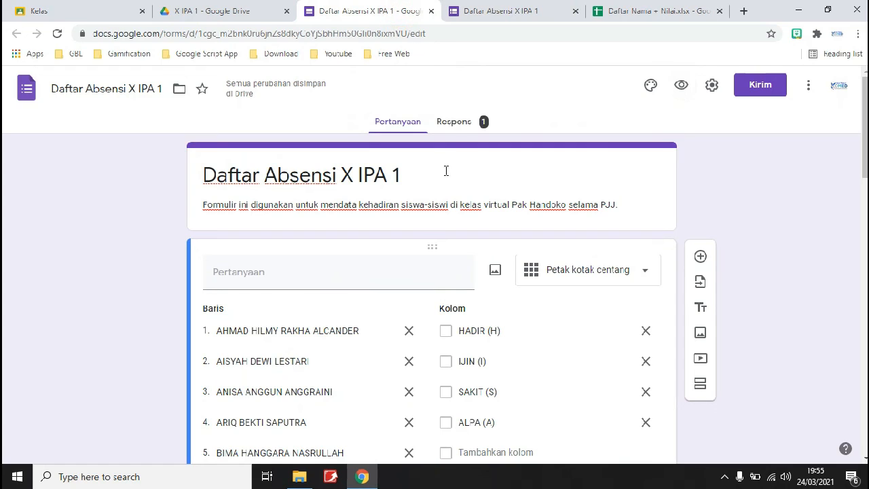
left_click(460, 122)
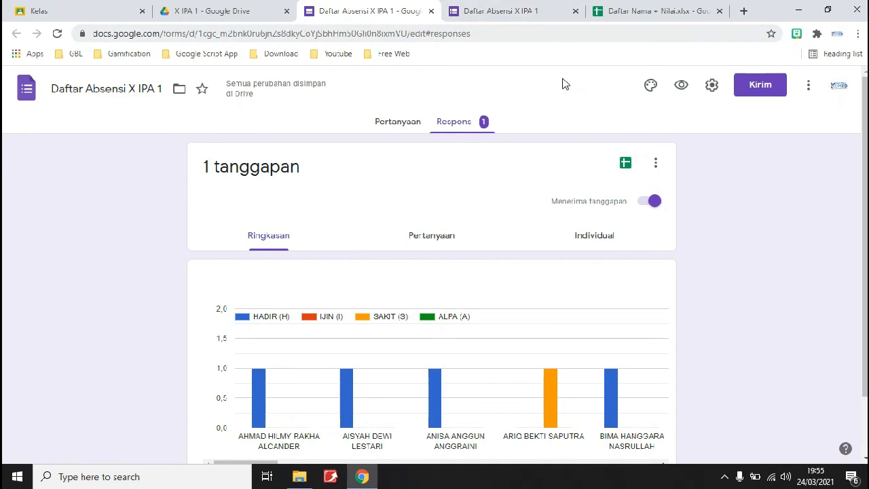
left_click(625, 163)
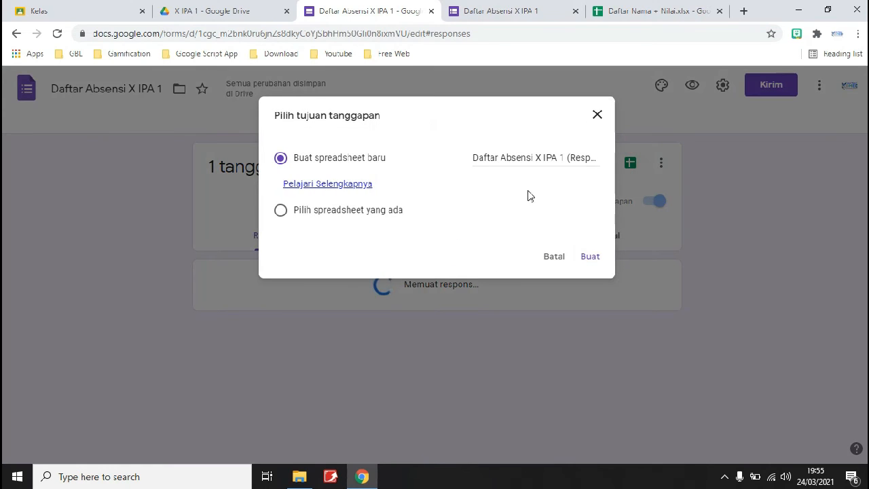
left_click(587, 262)
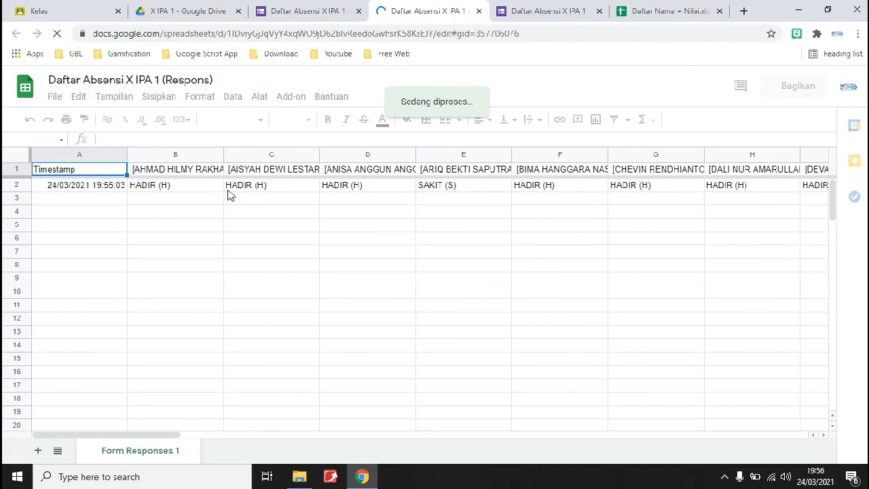
- Examine the first student's column, the fourth student's status and the submission timestamp in the response spreadsheet
left_click(200, 182)
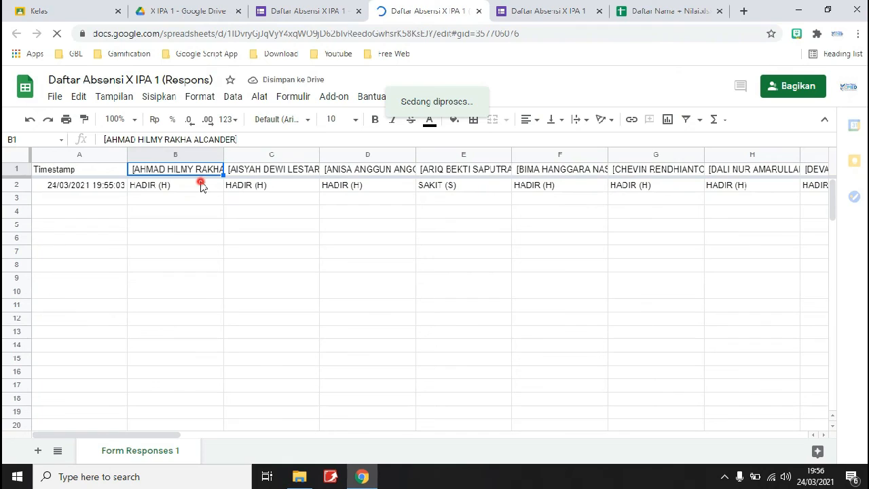
left_click(463, 185)
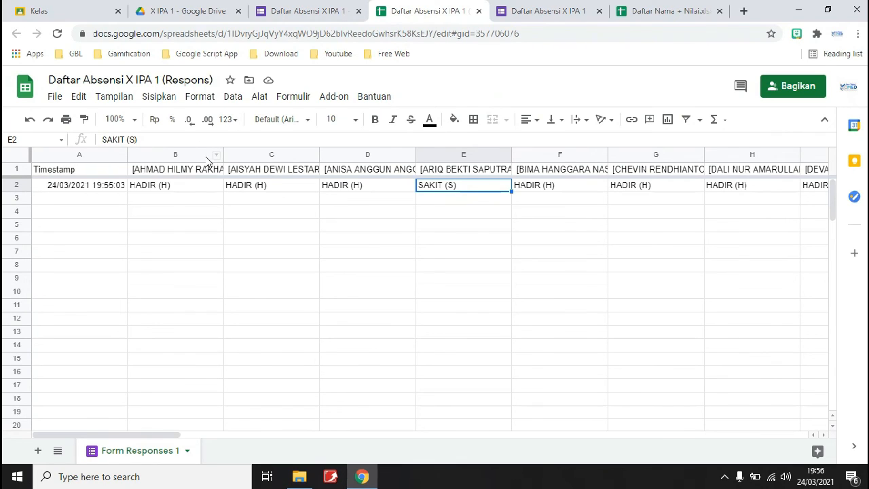
left_click(102, 187)
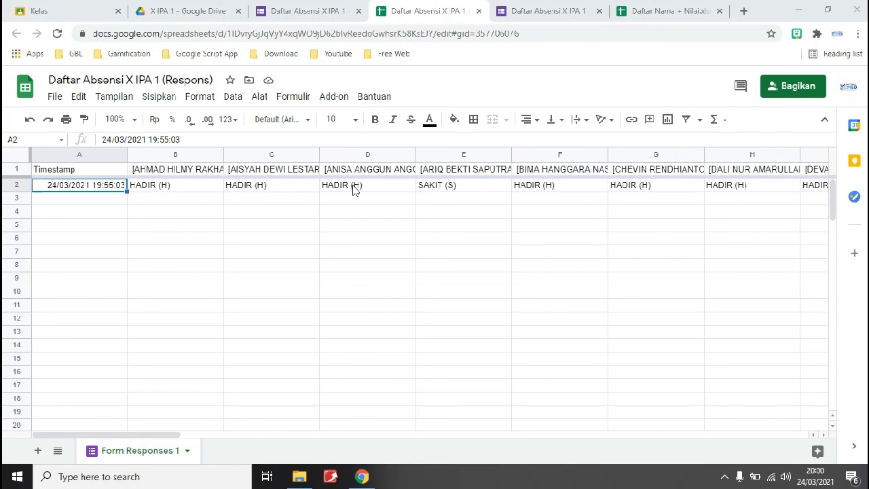
- Back in the form editor, copy the form's shortened link and close the sending dialog
left_click(333, 15)
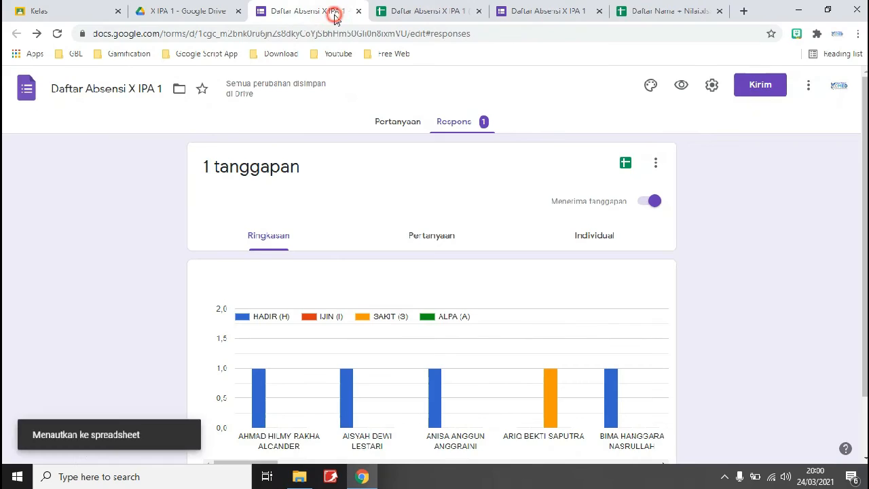
left_click(758, 94)
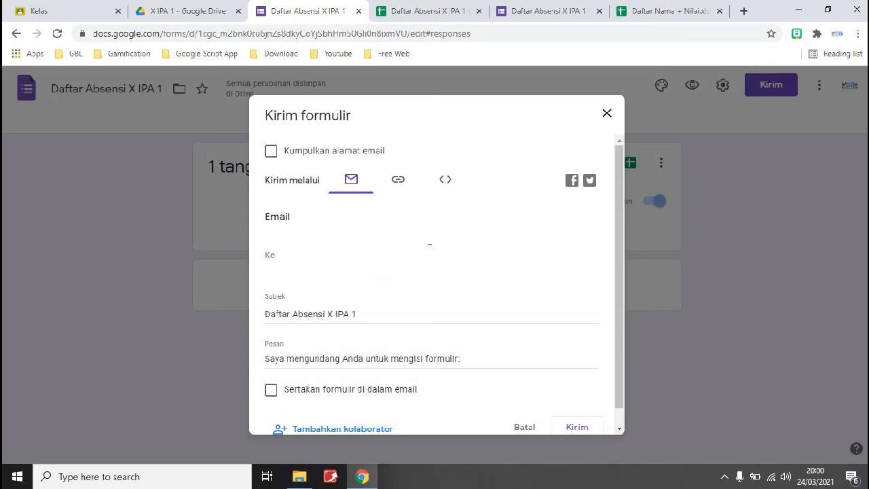
left_click(400, 182)
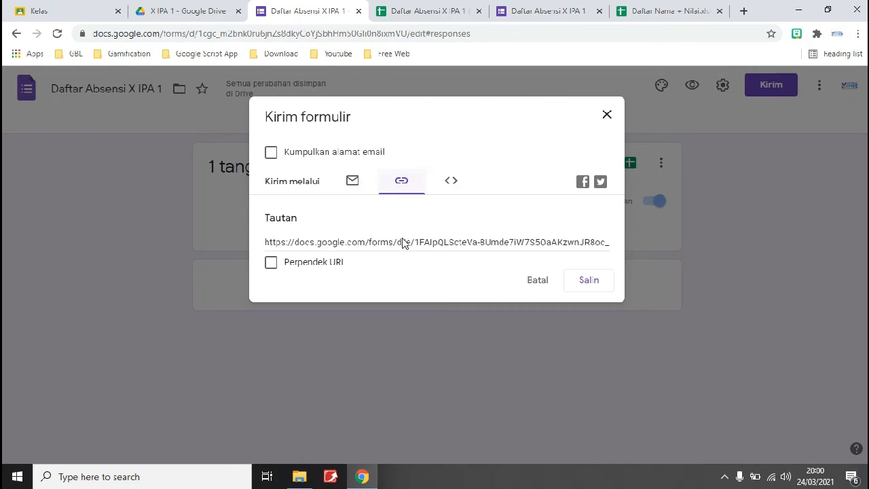
left_click(332, 265)
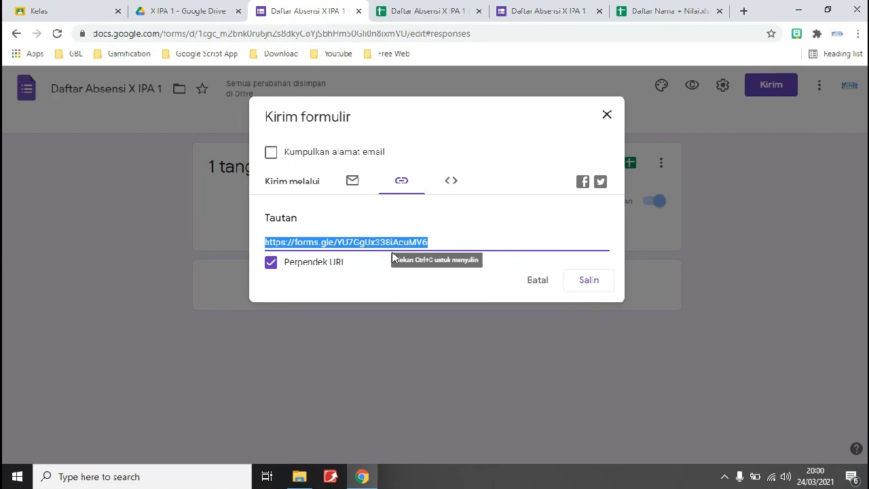
left_click(583, 282)
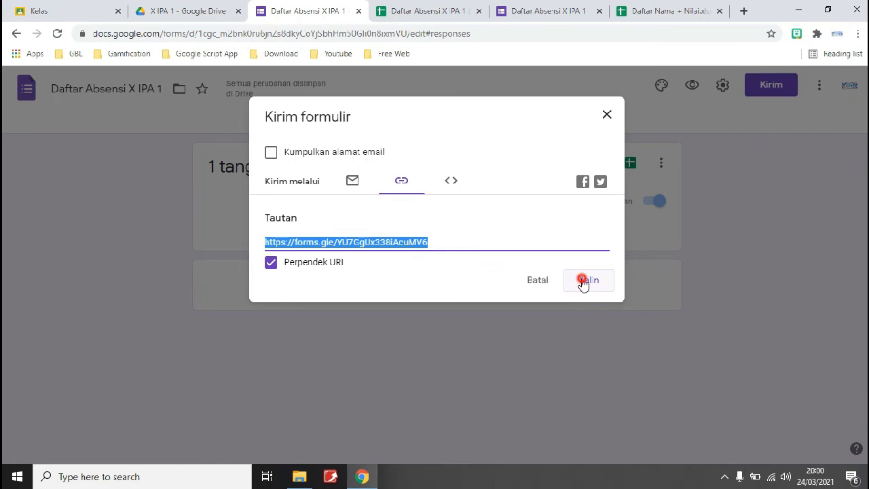
left_click(608, 117)
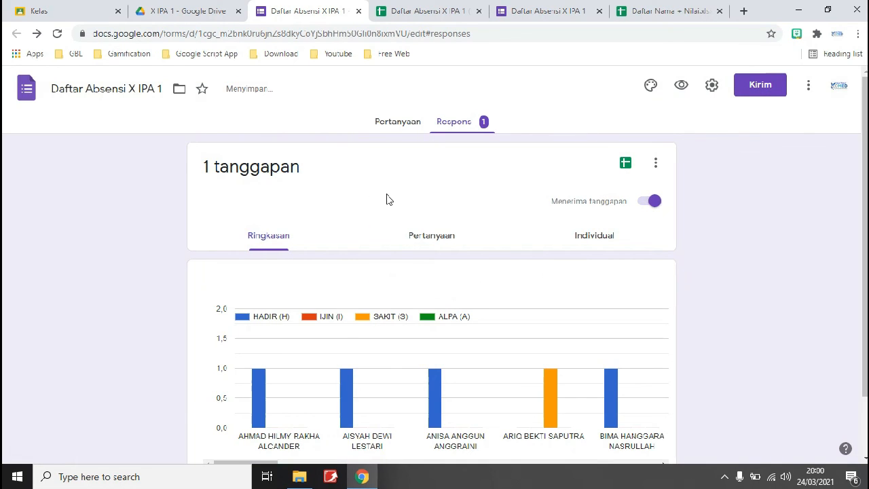